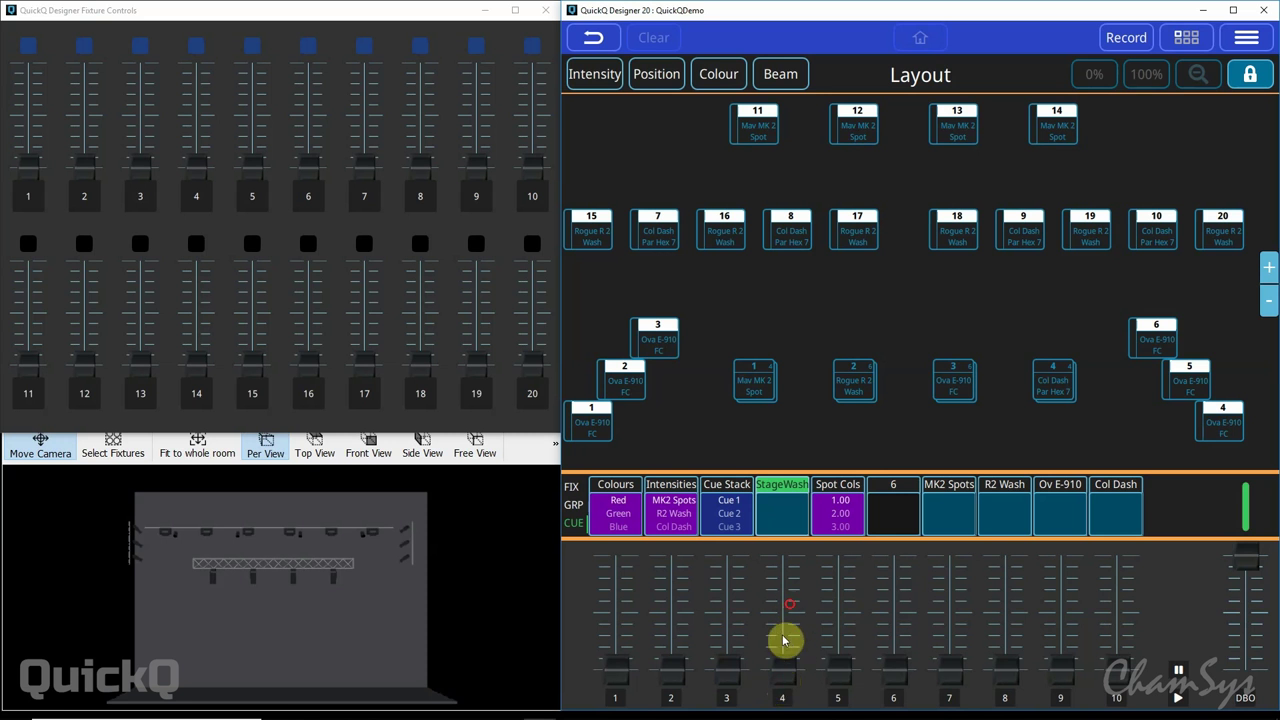
Step: Raise playback fader 4 to full so StageWash lights the stage with pink beams
{"action": "left_click_drag", "start_coordinate": [784, 641], "coordinate": [785, 537]}
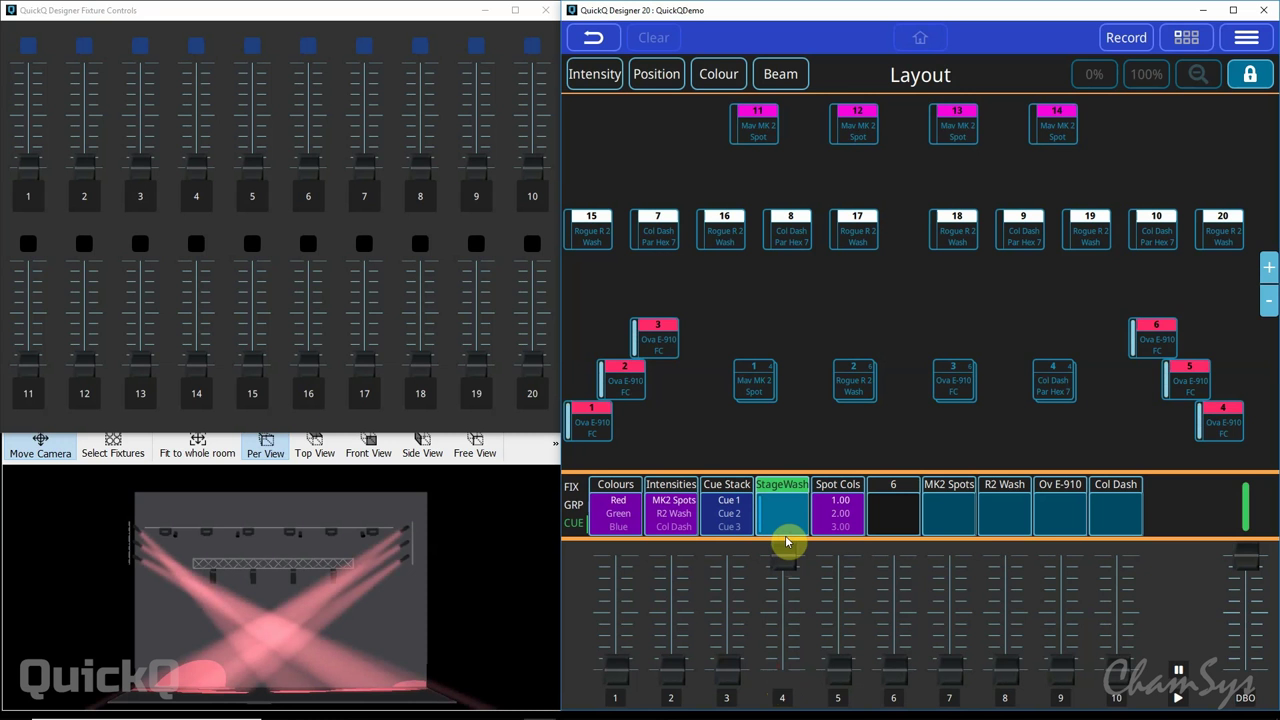
Step: Select wash fixtures 1, 2 and 3, tint them lavender toward blue, and enter record mode
{"action": "left_click", "coordinate": [590, 422]}
{"action": "left_click", "coordinate": [613, 384]}
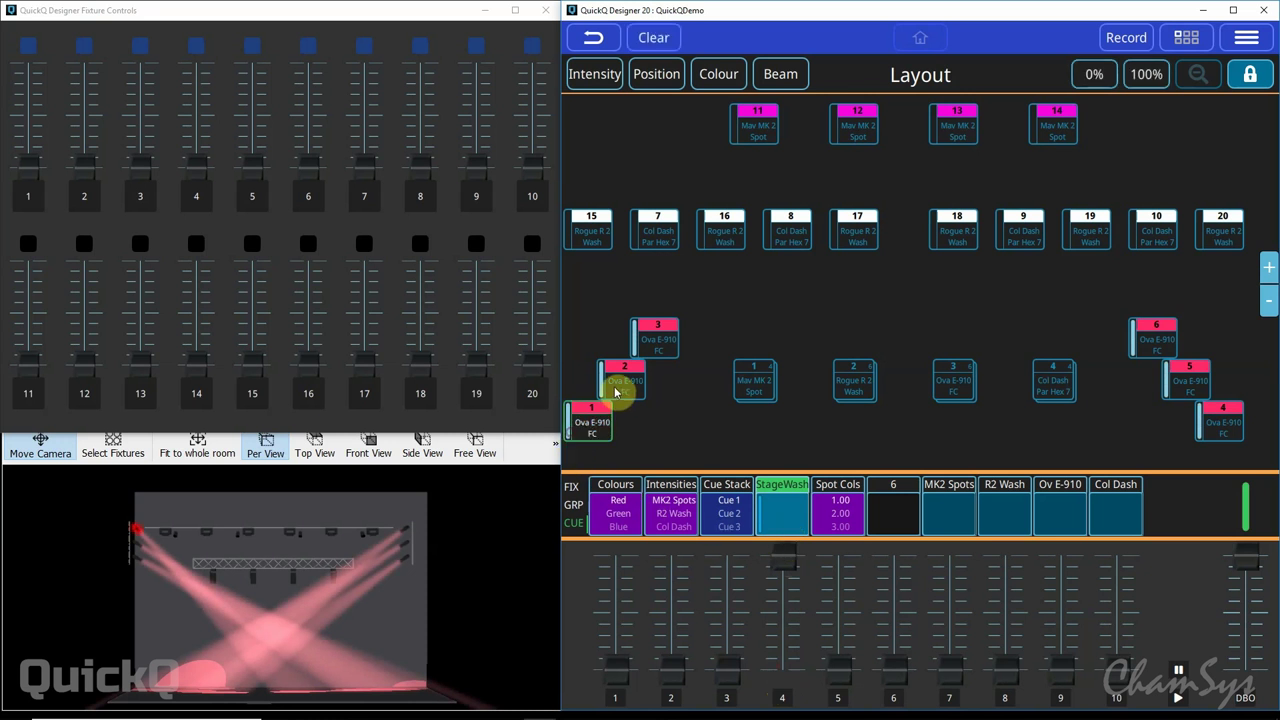
{"action": "left_click", "coordinate": [655, 340]}
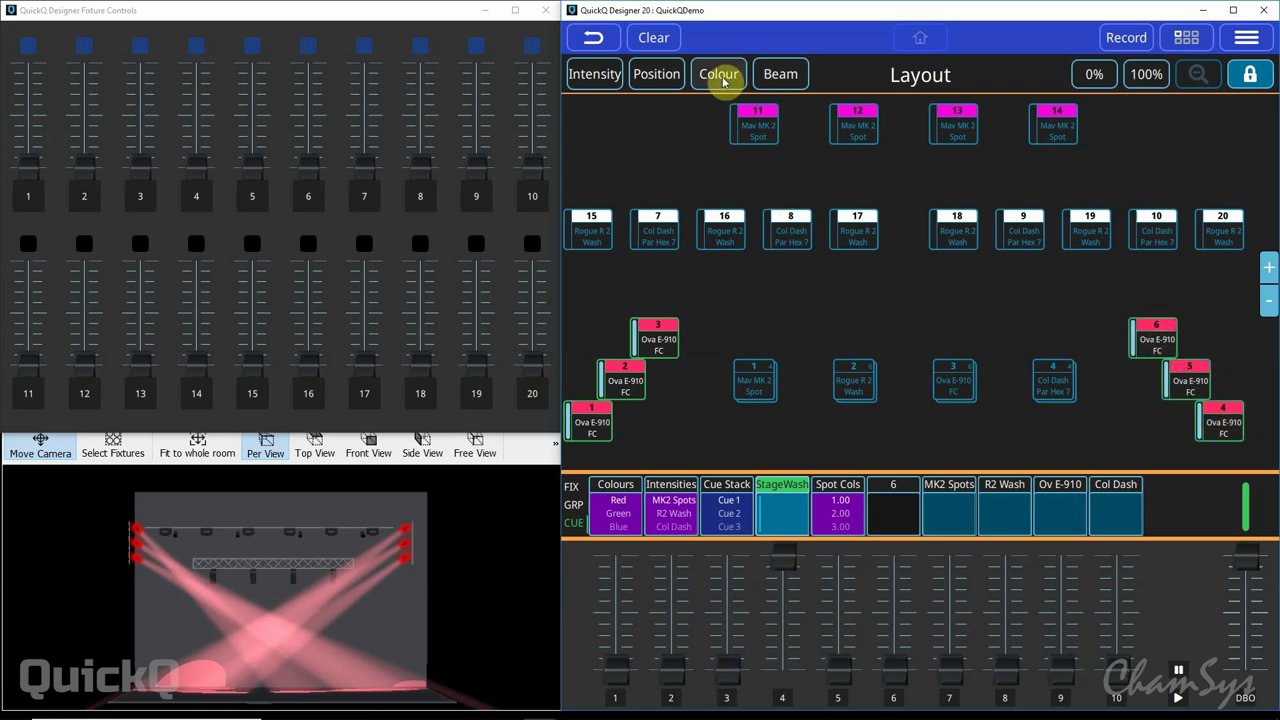
{"action": "left_click", "coordinate": [720, 76]}
{"action": "left_click", "coordinate": [786, 384]}
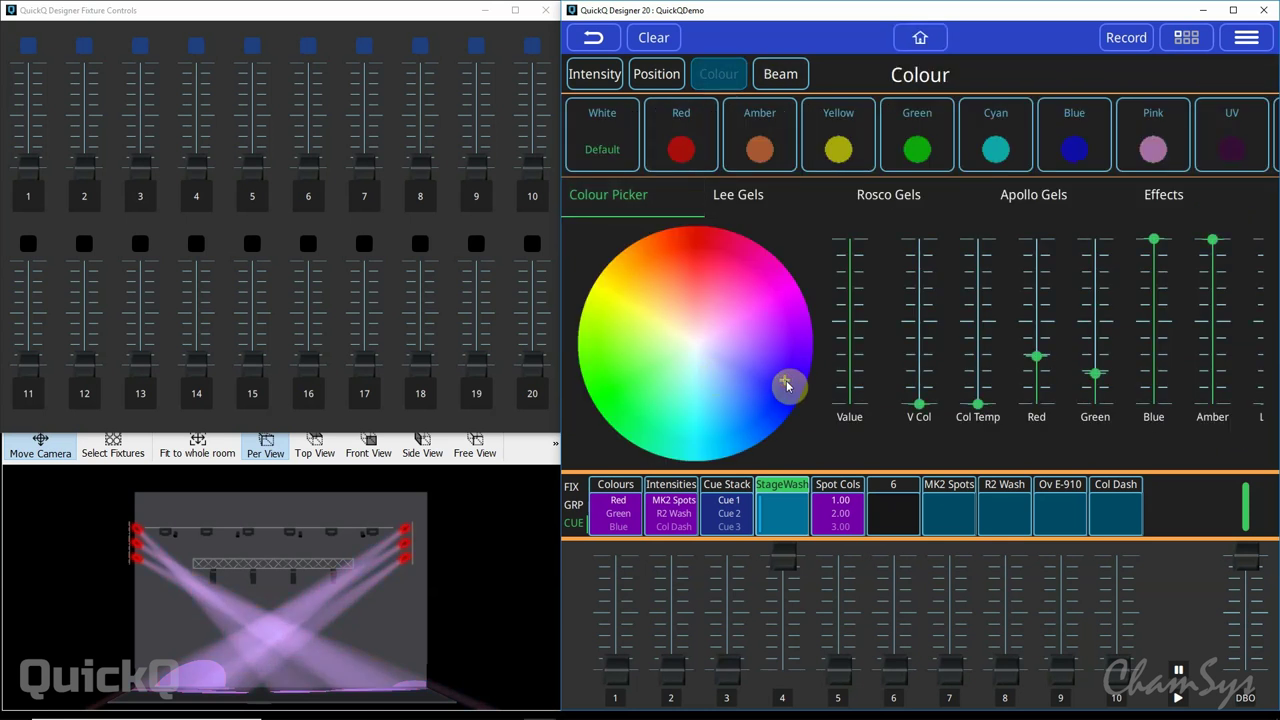
{"action": "left_click_drag", "start_coordinate": [786, 394], "coordinate": [795, 401]}
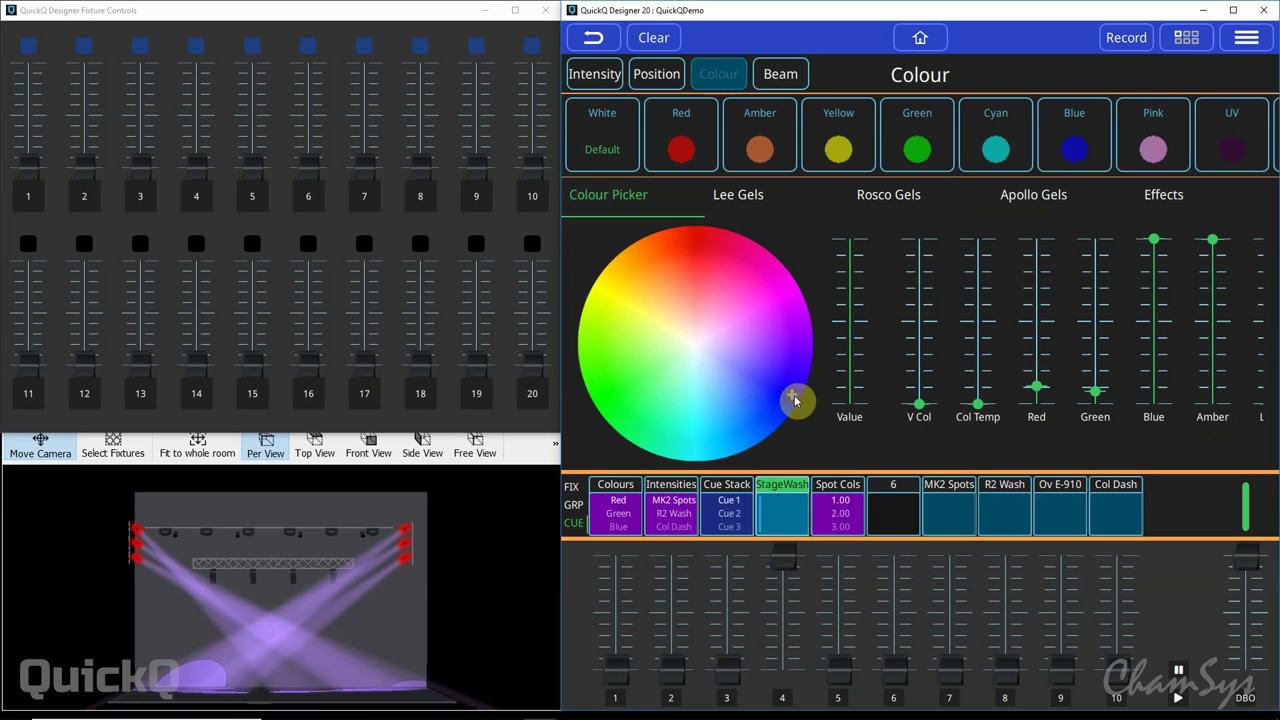
{"action": "left_click", "coordinate": [1134, 44]}
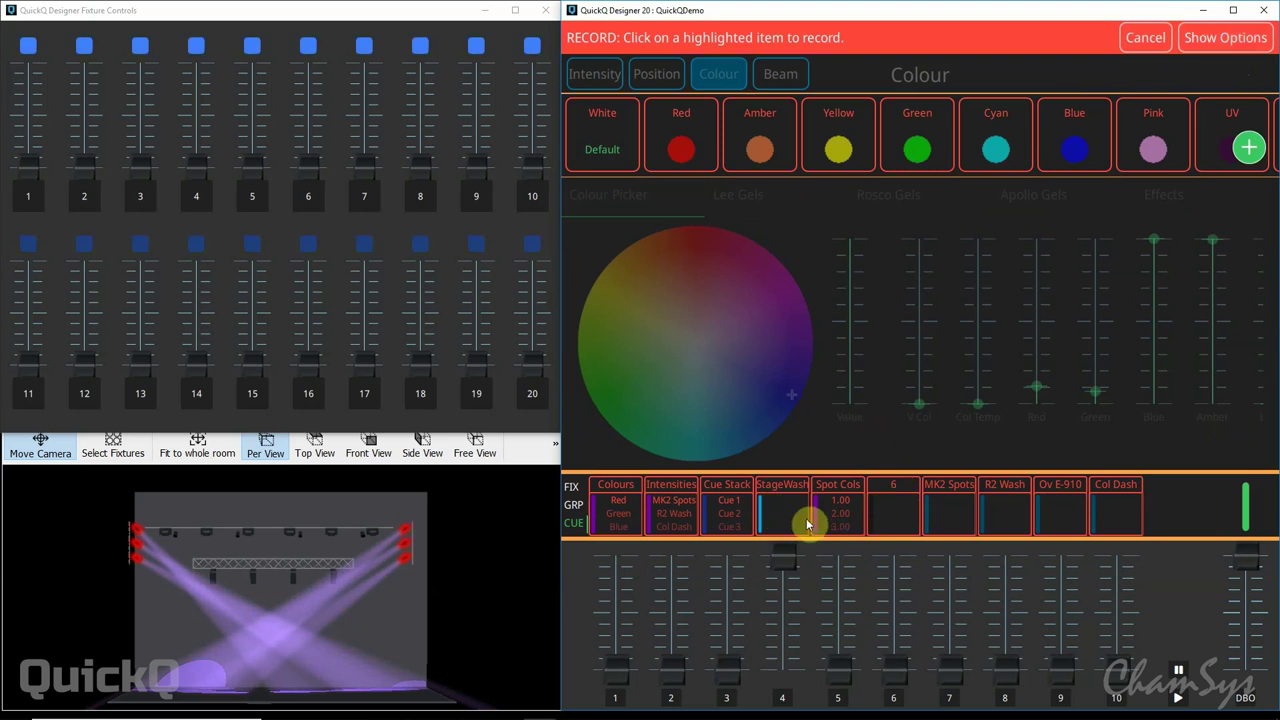
Step: Merge the lavender-blue wash colour into the StageWash playback using the Merge record option
{"action": "left_click", "coordinate": [1224, 37]}
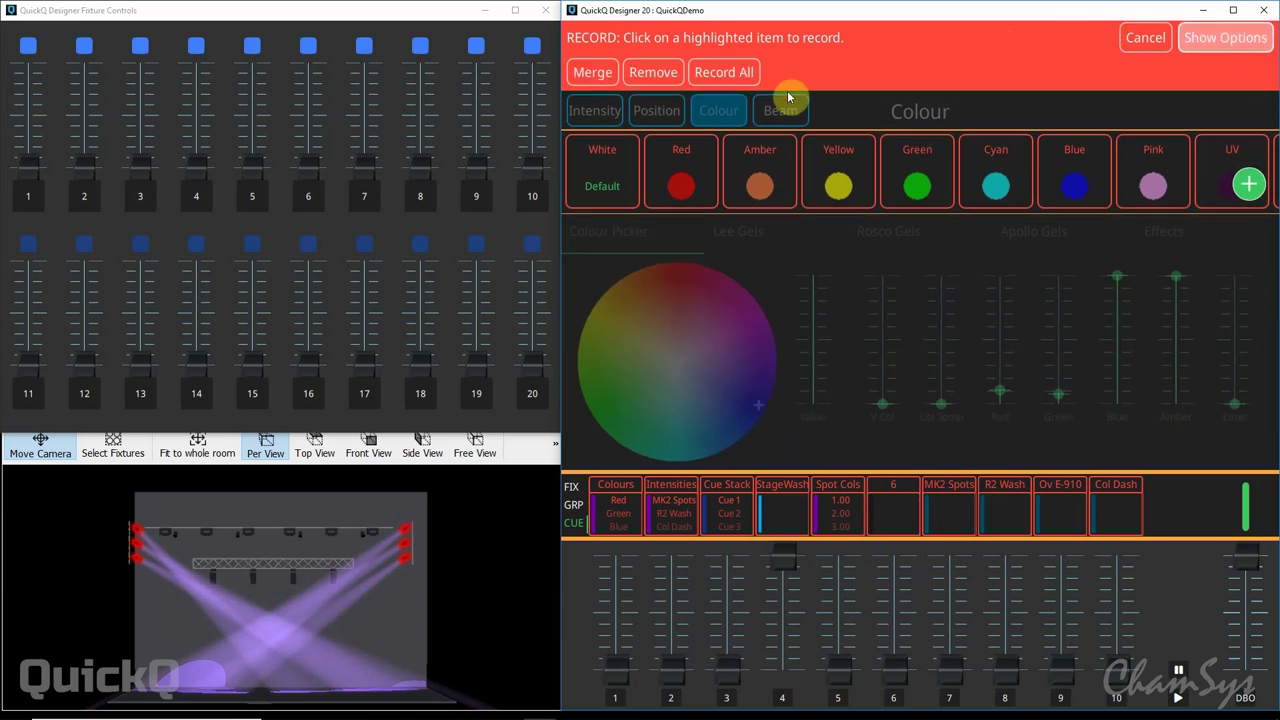
{"action": "left_click", "coordinate": [590, 74]}
{"action": "left_click", "coordinate": [780, 508]}
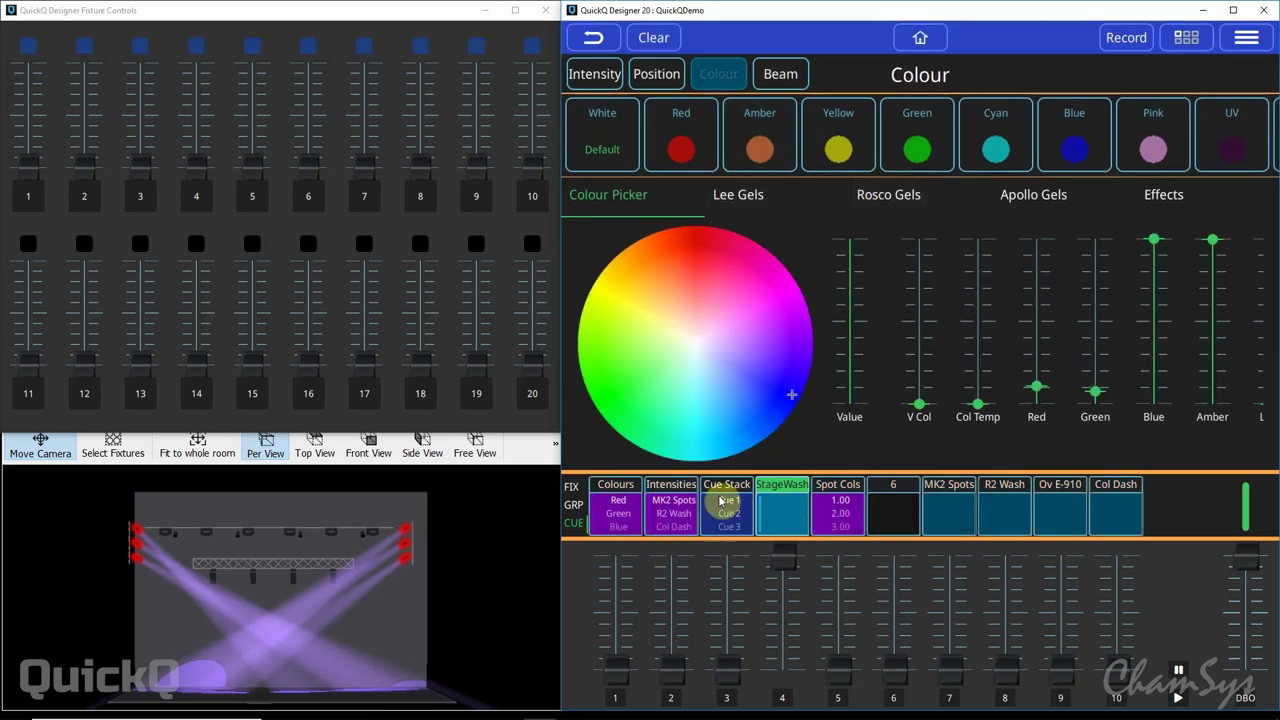
Step: Clear the programmer, drop fader 4, raise Spot Cols fader 5 and show its Chase 20 list
{"action": "left_click", "coordinate": [655, 38]}
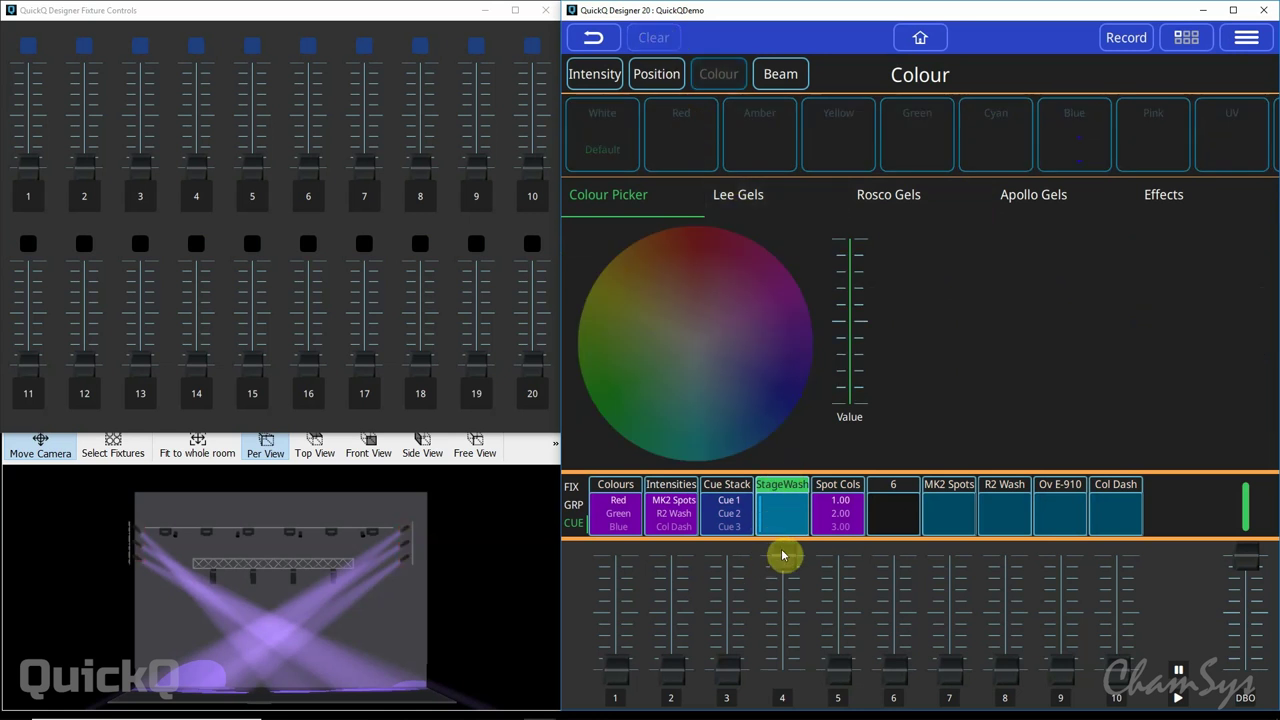
{"action": "left_click_drag", "start_coordinate": [781, 556], "coordinate": [788, 675]}
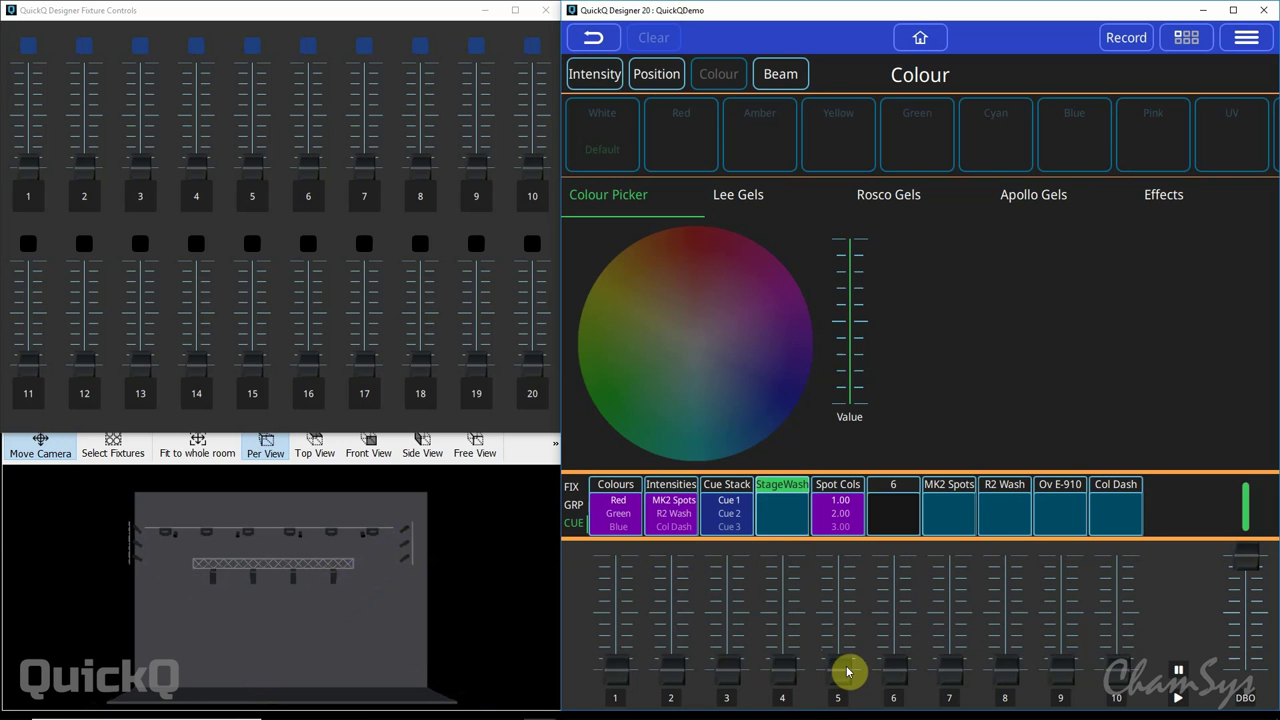
{"action": "left_click_drag", "start_coordinate": [846, 672], "coordinate": [837, 538]}
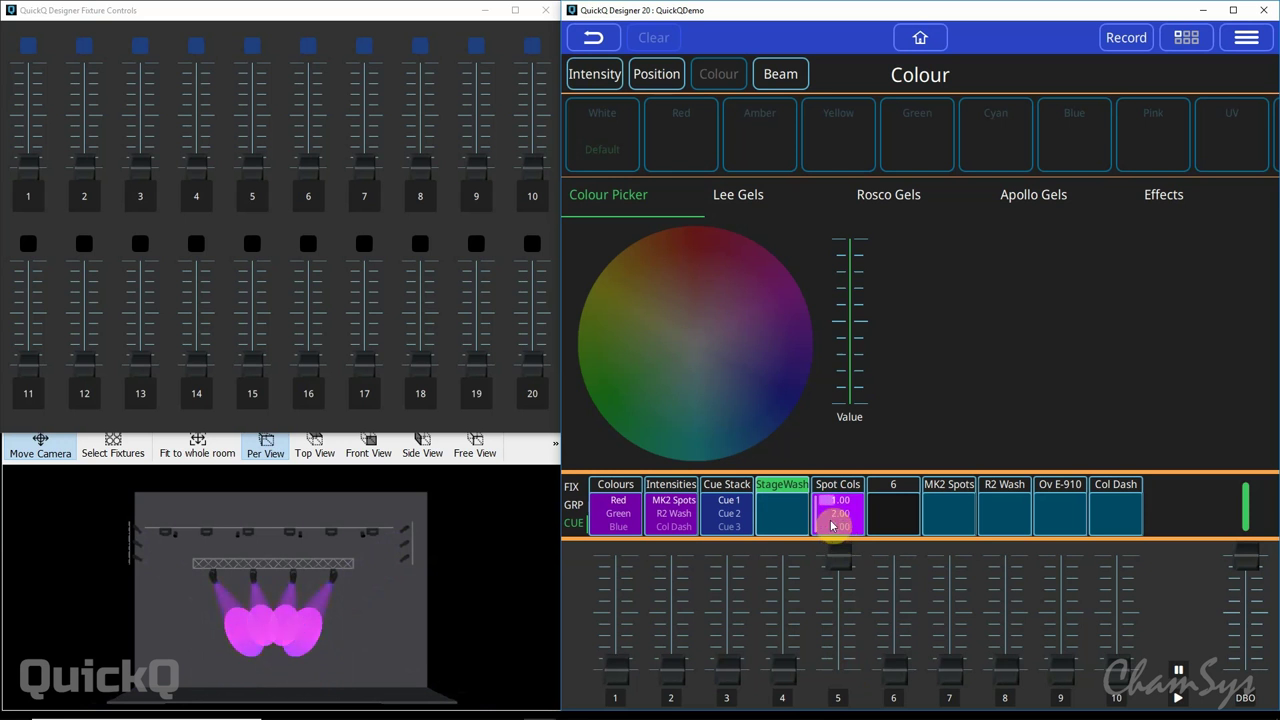
{"action": "left_click", "coordinate": [832, 519]}
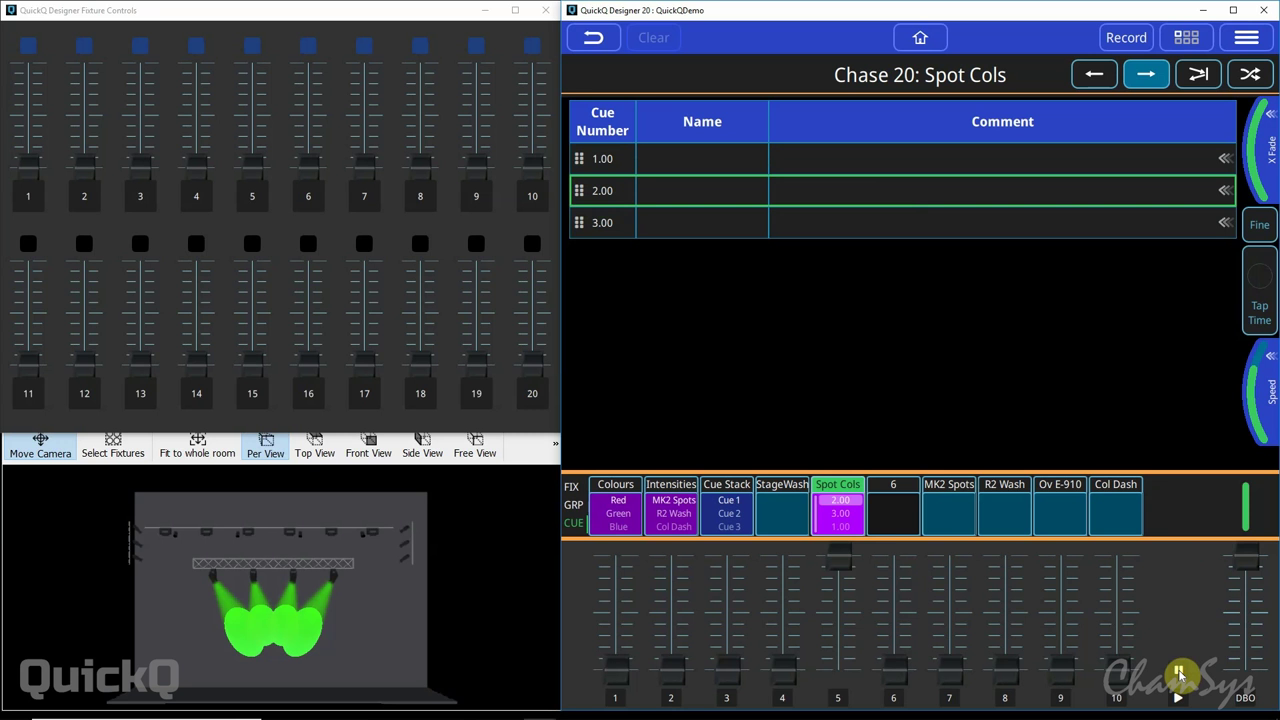
Step: Return to the Layout with the chase held on green cue 2.00 and select spot fixture 11
{"action": "left_click", "coordinate": [922, 37]}
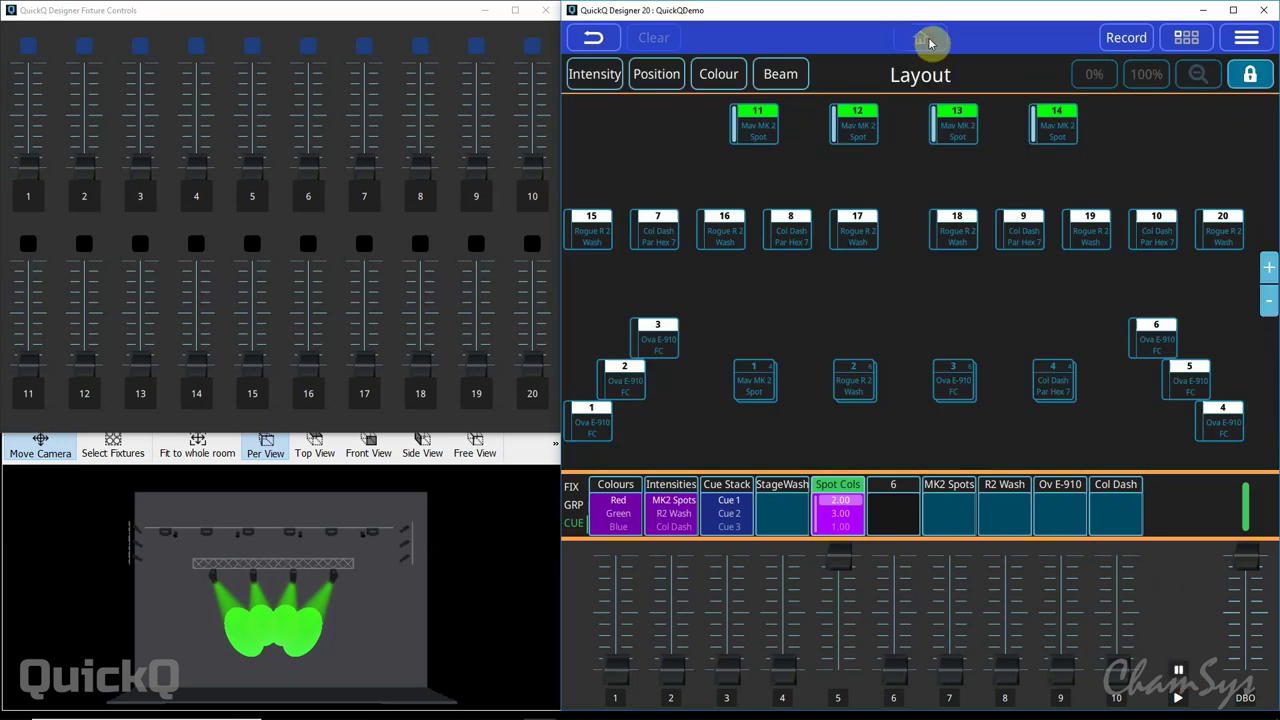
{"action": "left_click", "coordinate": [759, 144]}
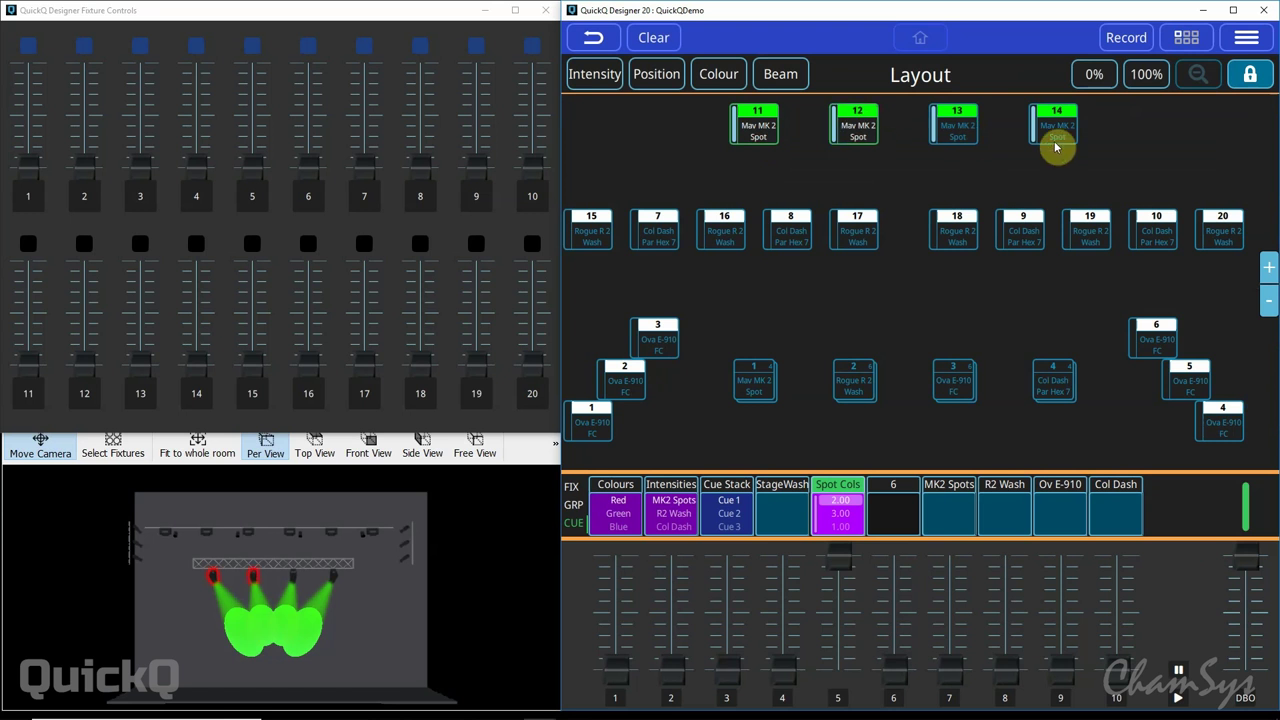
Step: Turn the Mav MK2 spots magenta and merge the colour into the Spot Cols chase
{"action": "left_click", "coordinate": [716, 78]}
{"action": "left_click_drag", "start_coordinate": [751, 329], "coordinate": [787, 288]}
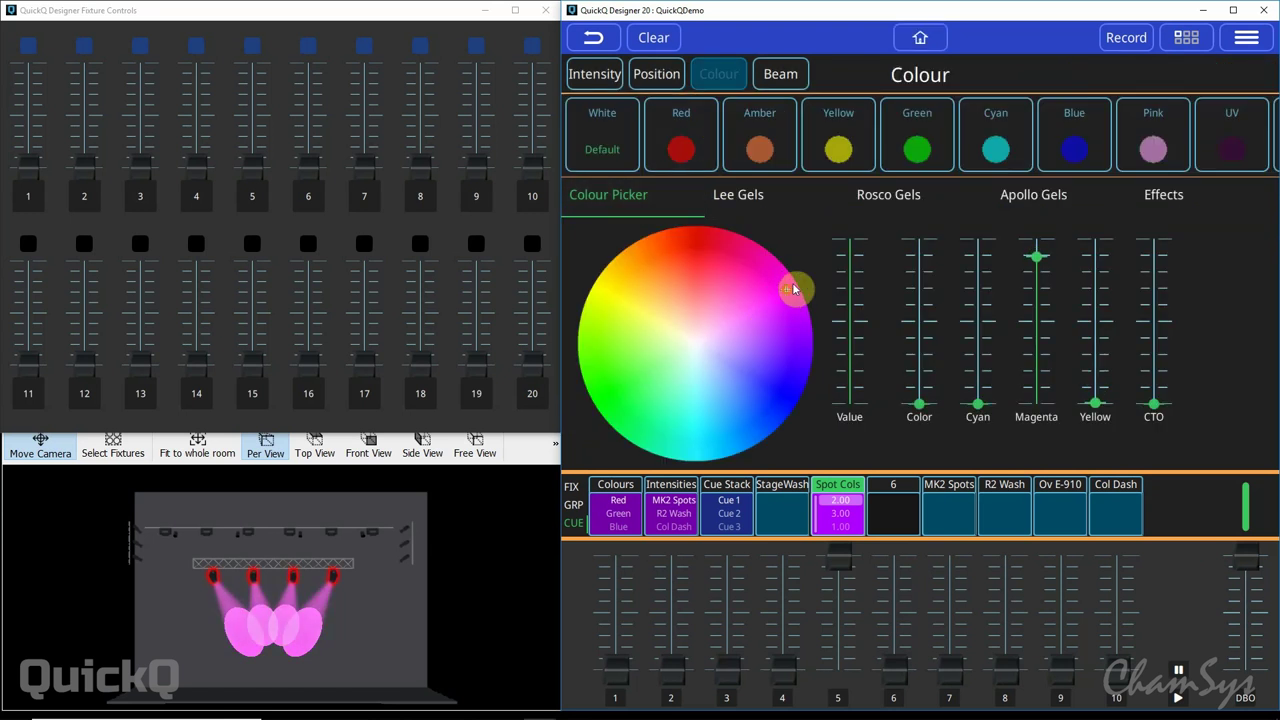
{"action": "left_click", "coordinate": [1130, 37]}
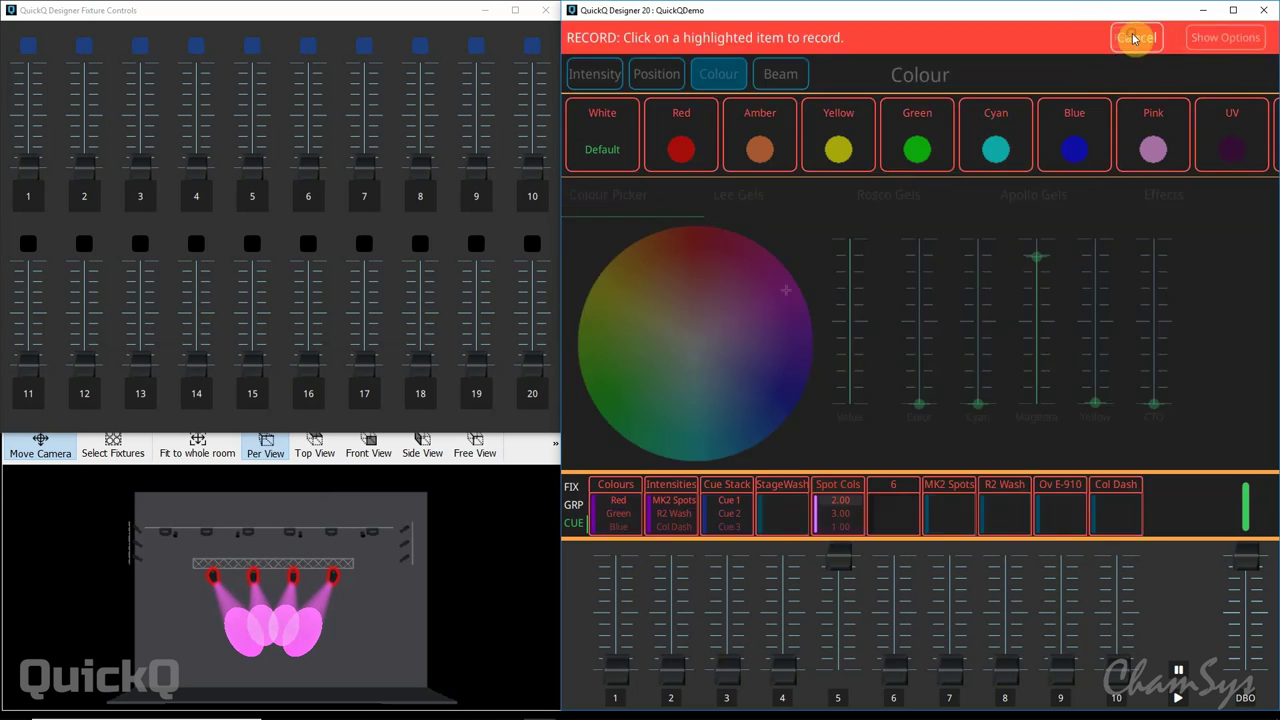
{"action": "left_click", "coordinate": [1213, 38]}
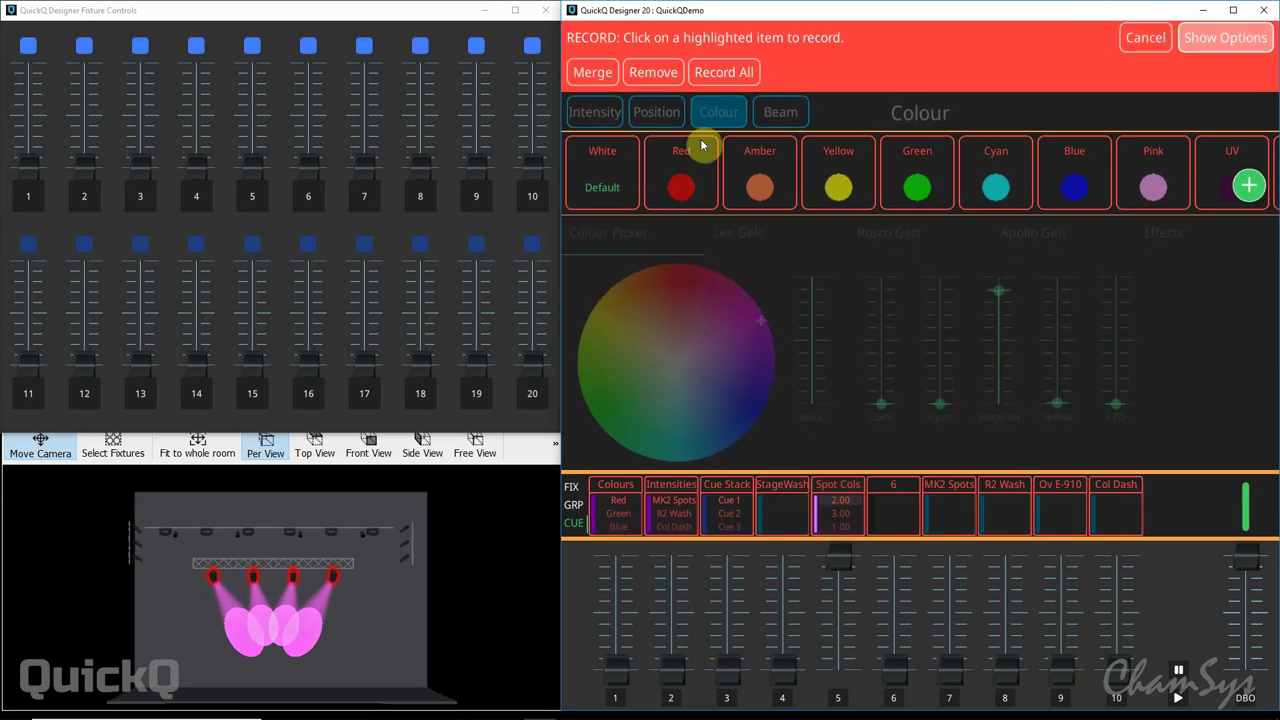
{"action": "left_click", "coordinate": [590, 72]}
{"action": "left_click", "coordinate": [841, 512]}
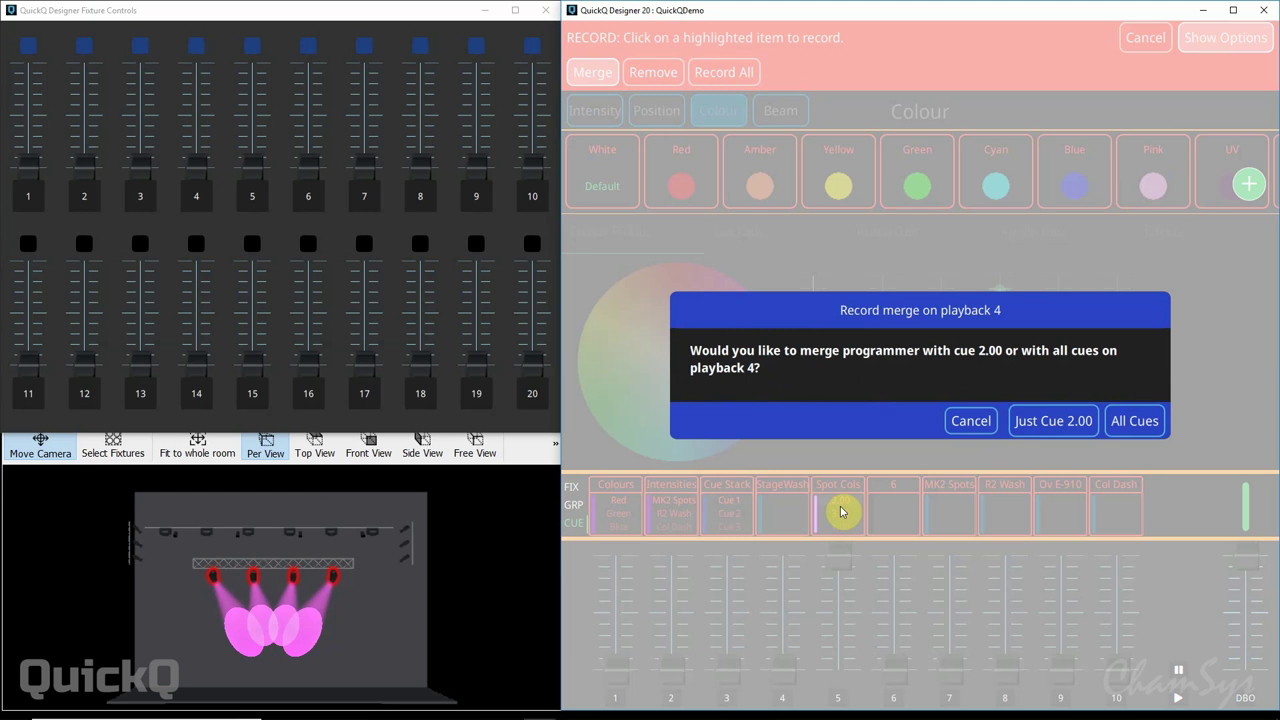
Step: Merge into cue 2.00 only, clear the programmer, then select spots 11–14 on the Layout
{"action": "left_click", "coordinate": [1066, 428]}
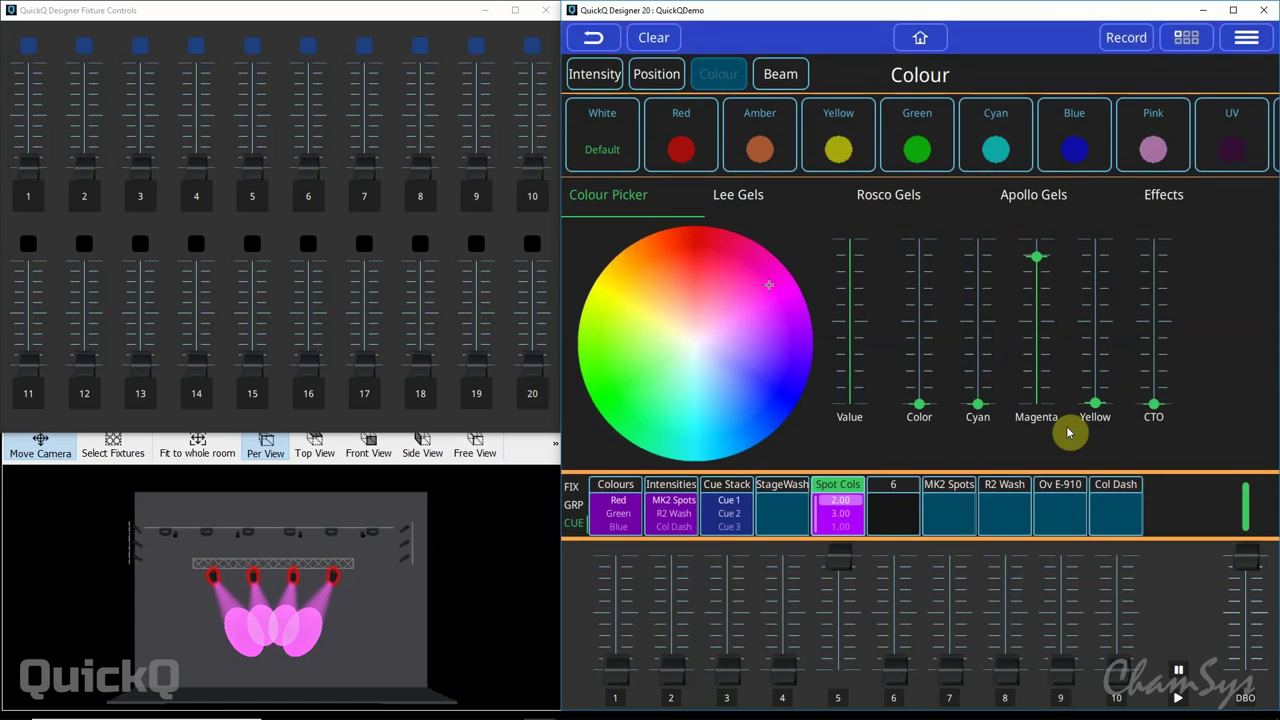
{"action": "left_click", "coordinate": [648, 37]}
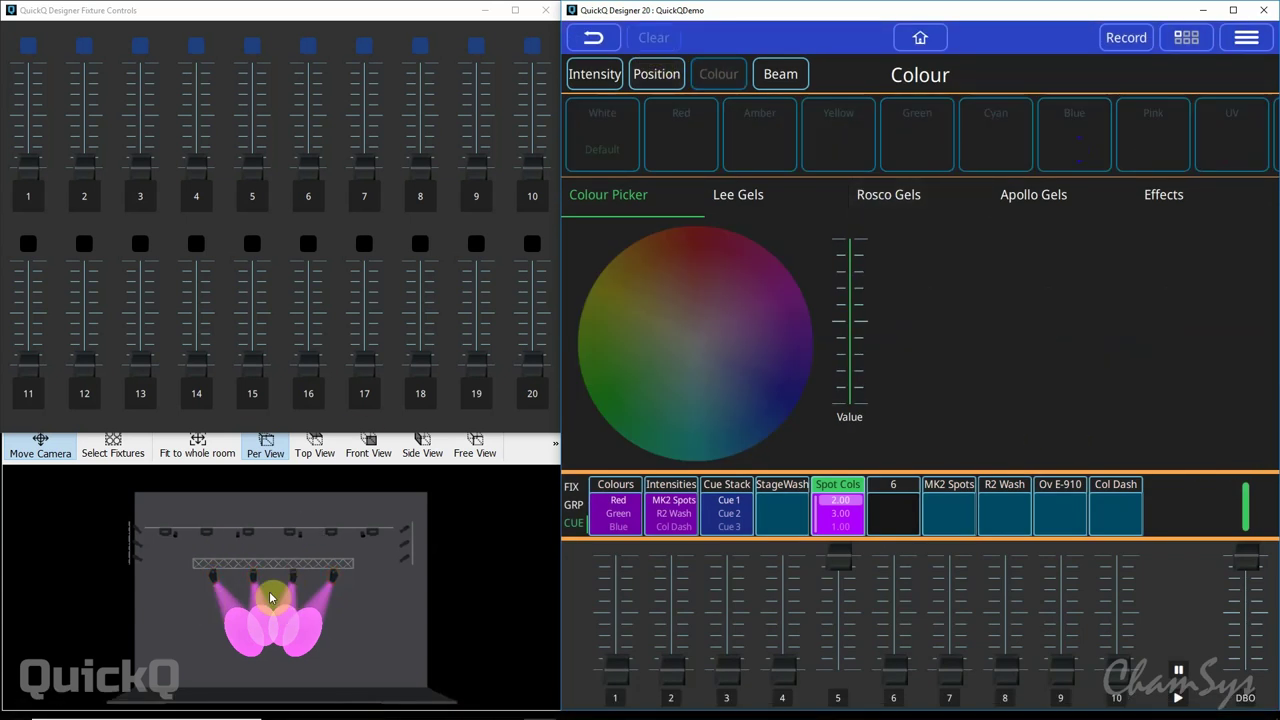
{"action": "left_click", "coordinate": [920, 37]}
{"action": "mouse_move", "coordinate": [770, 130]}
{"action": "left_mouse_down"}
{"action": "mouse_move", "coordinate": [951, 102]}
{"action": "mouse_move", "coordinate": [1058, 120]}
{"action": "left_mouse_up"}
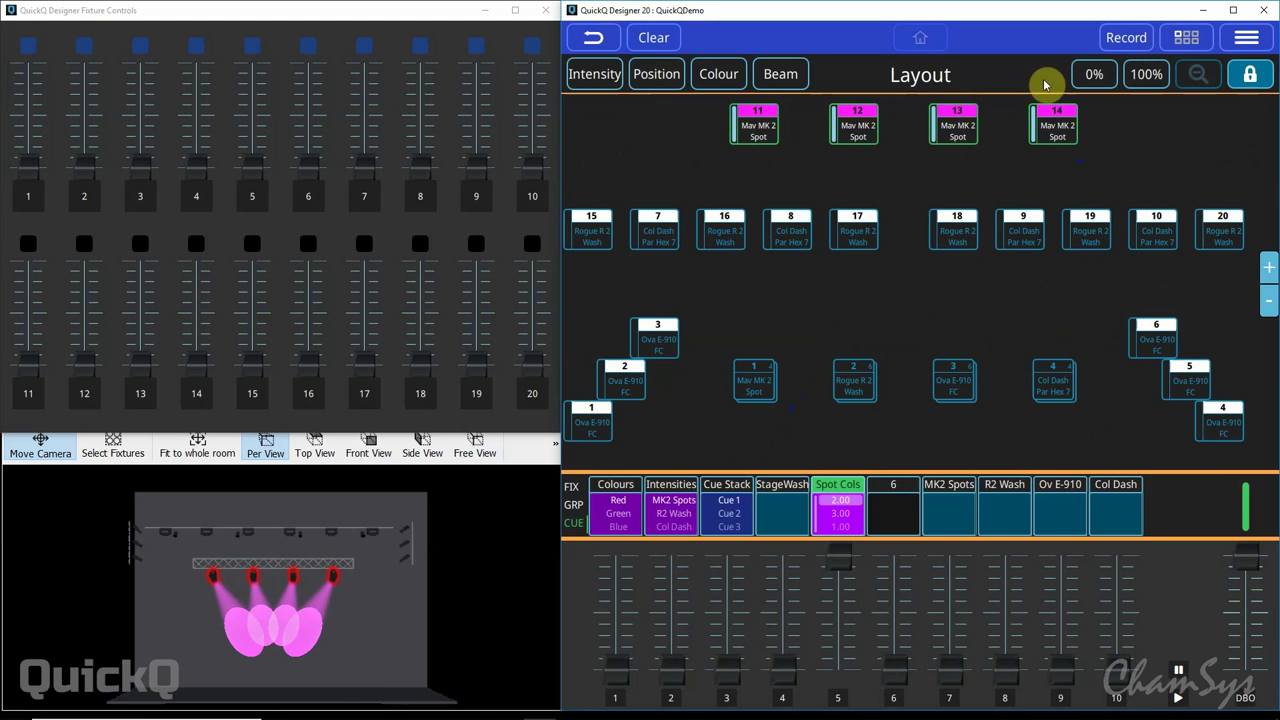
Step: Fan the spots' tilt wide, merge the positions into all Spot Cols cues, clear, and restart the chase
{"action": "left_click", "coordinate": [658, 80]}
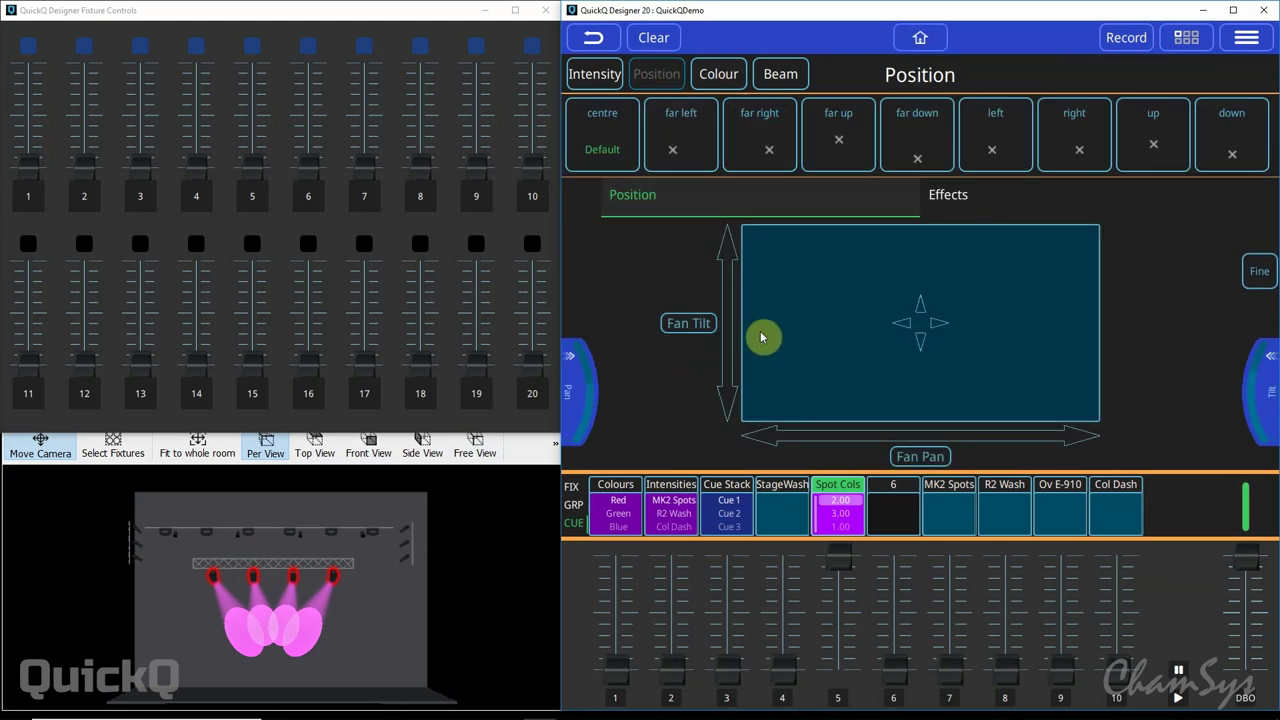
{"action": "left_click_drag", "start_coordinate": [728, 358], "coordinate": [731, 289]}
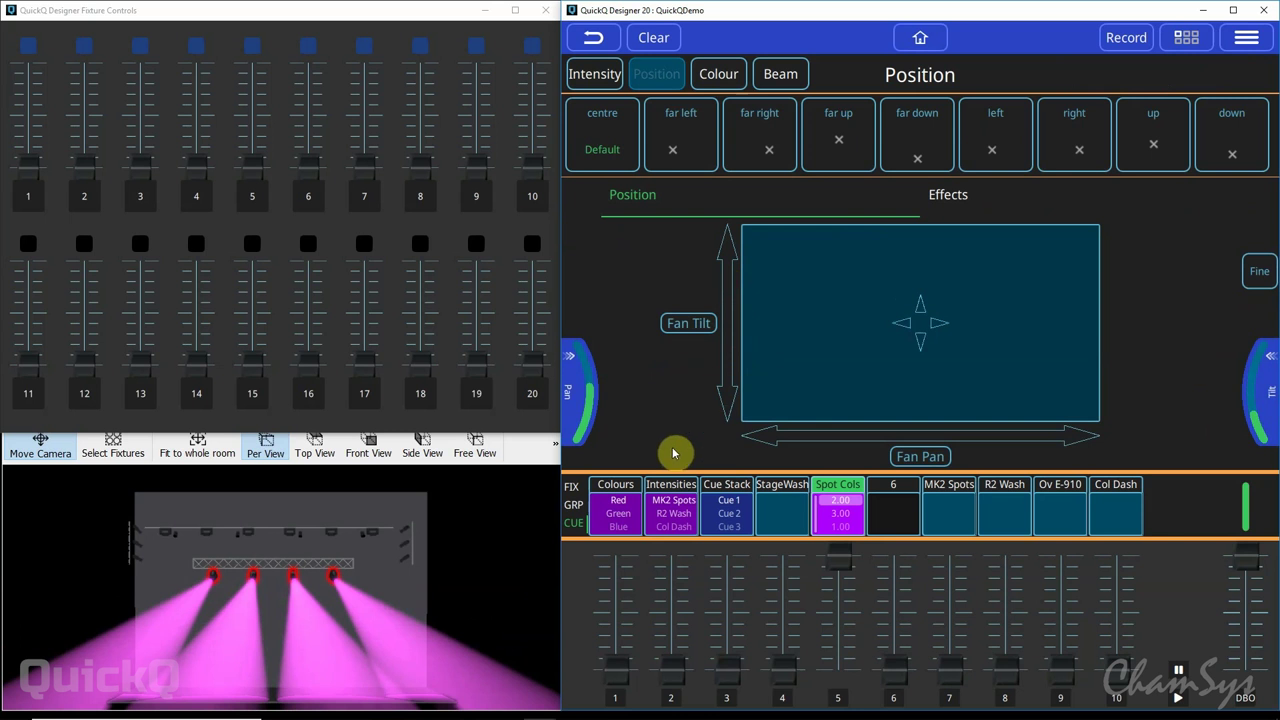
{"action": "left_click", "coordinate": [1128, 38]}
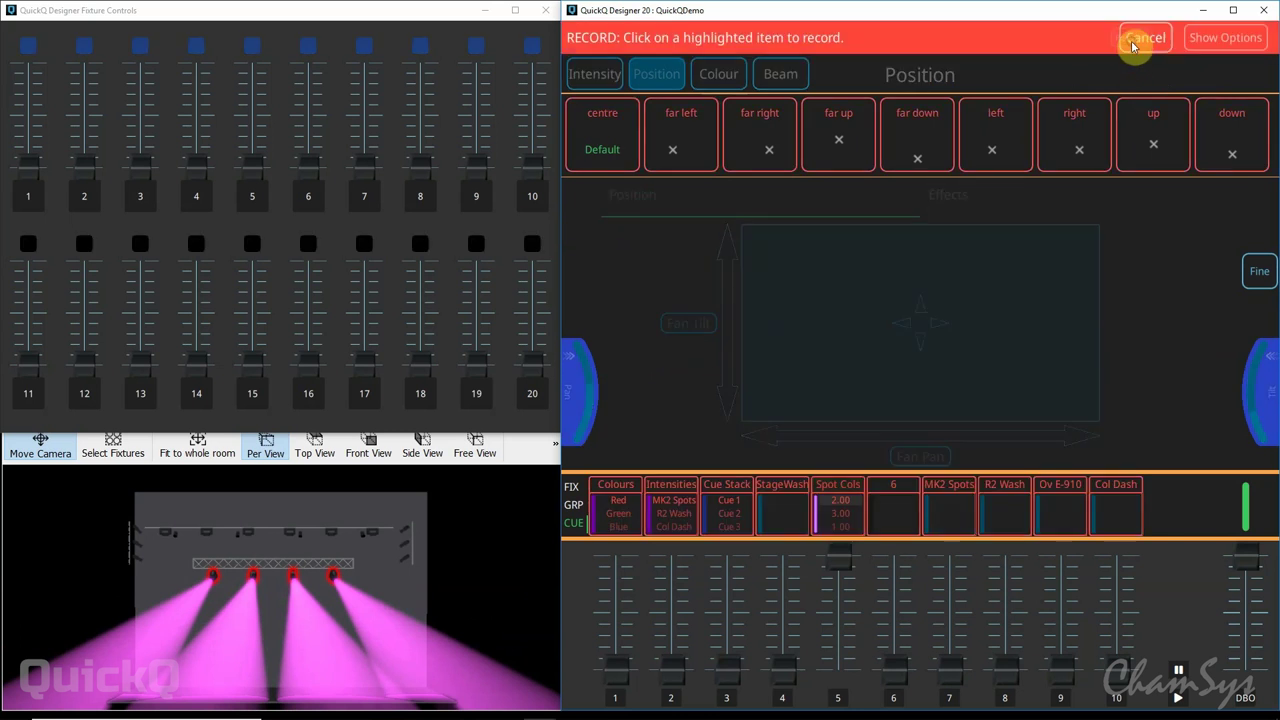
{"action": "left_click", "coordinate": [1226, 40]}
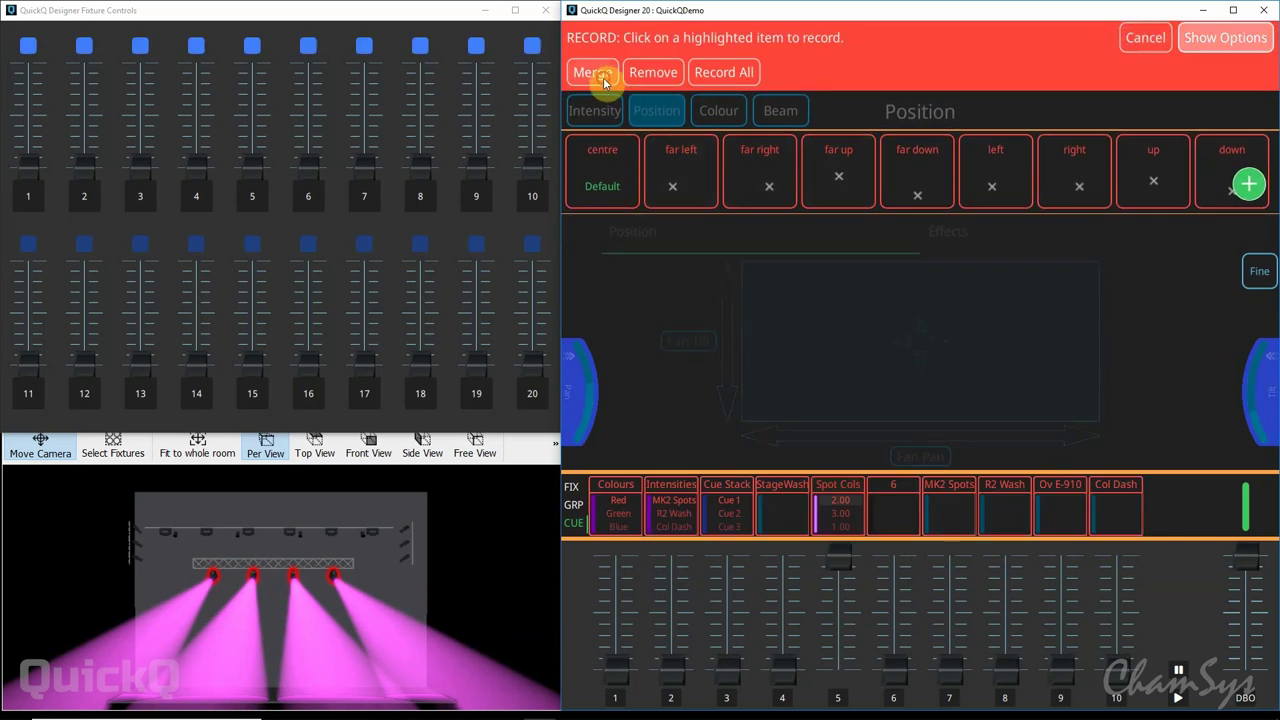
{"action": "left_click", "coordinate": [843, 500]}
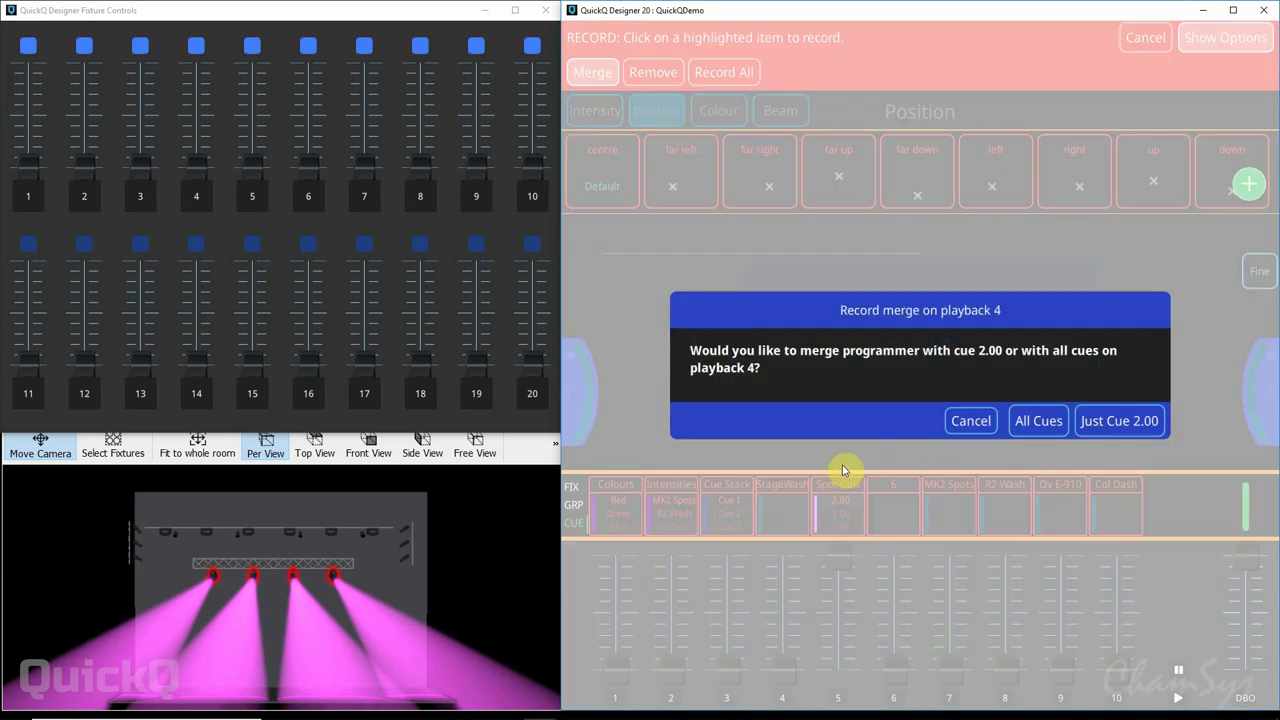
{"action": "left_click", "coordinate": [1047, 422]}
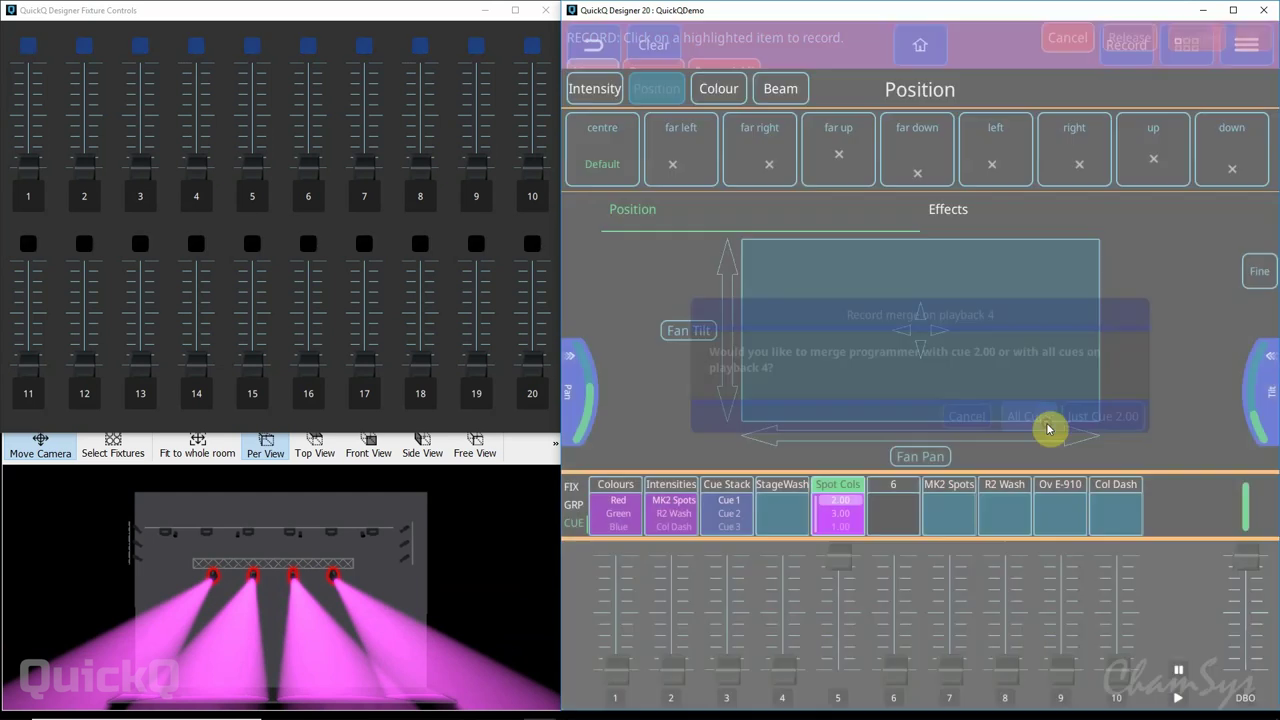
{"action": "left_click", "coordinate": [659, 40]}
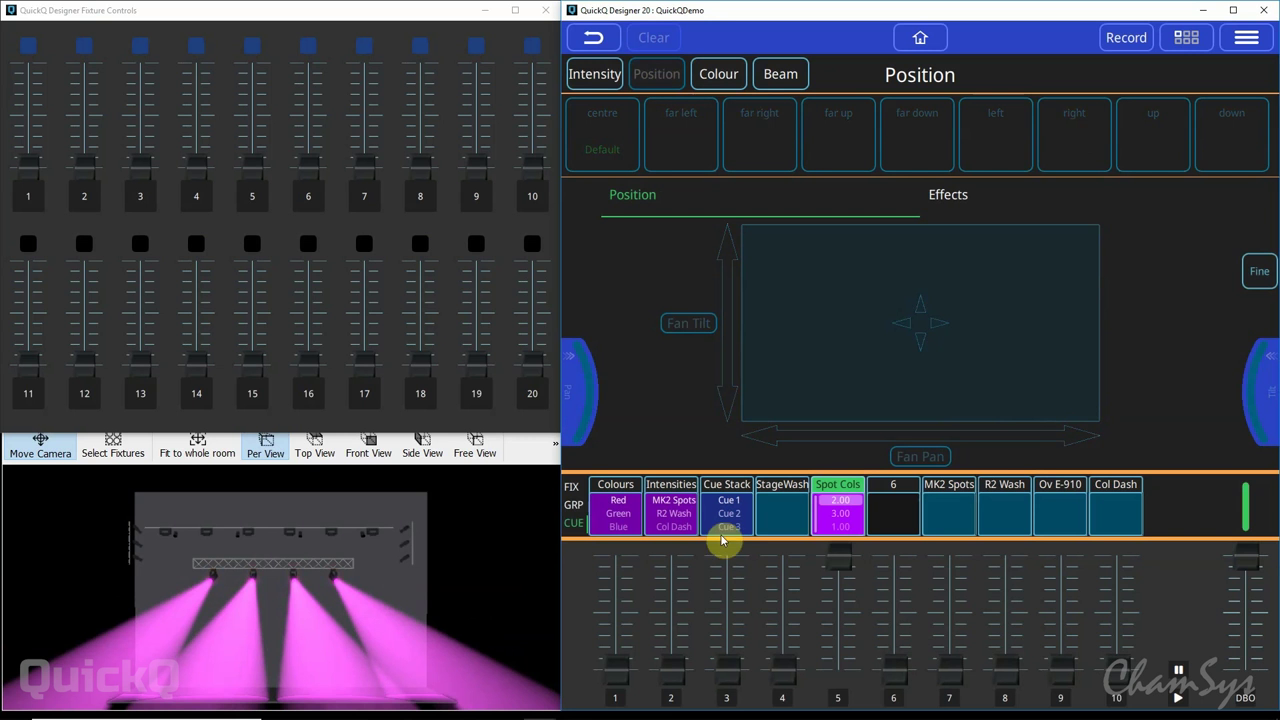
{"action": "mouse_move", "coordinate": [844, 577]}
{"action": "left_mouse_down"}
{"action": "mouse_move", "coordinate": [846, 700]}
{"action": "mouse_move", "coordinate": [846, 557]}
{"action": "left_mouse_up"}
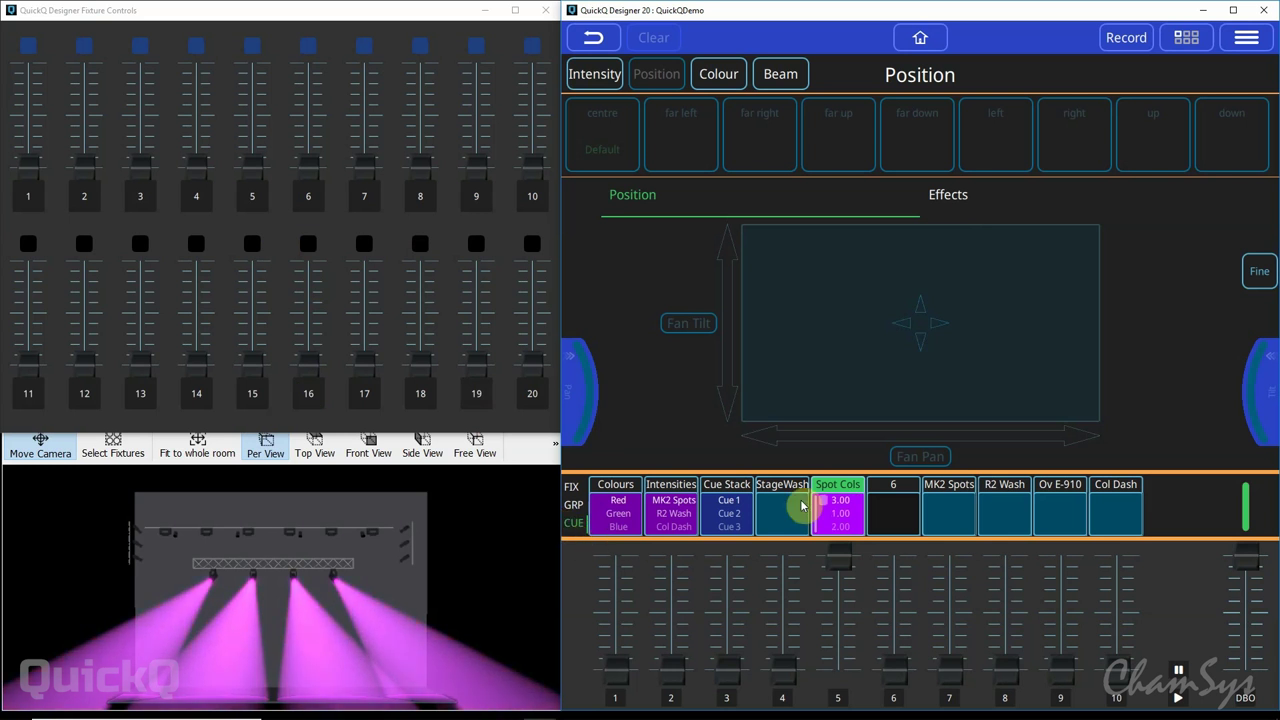
Step: Release Spot Cols, then set spots 11, 12 and 13 to 100% intensity and blue
{"action": "left_click", "coordinate": [848, 538]}
{"action": "left_click", "coordinate": [918, 39]}
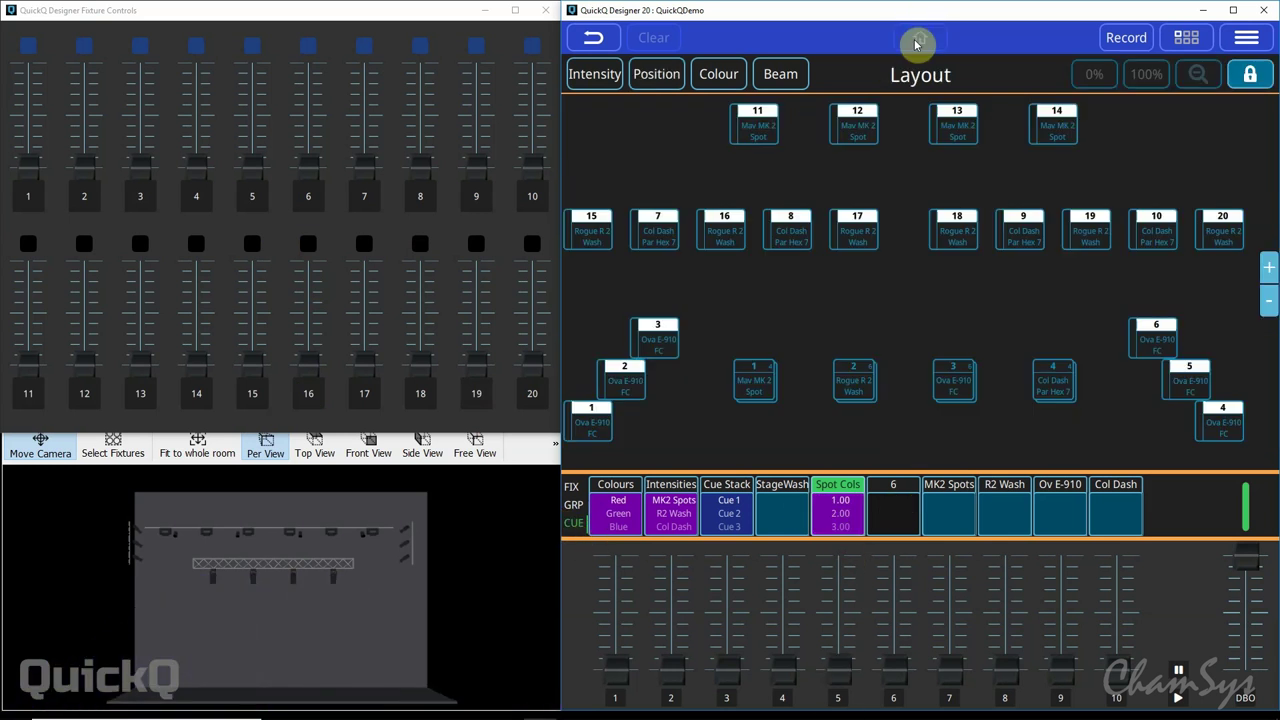
{"action": "left_click", "coordinate": [757, 128]}
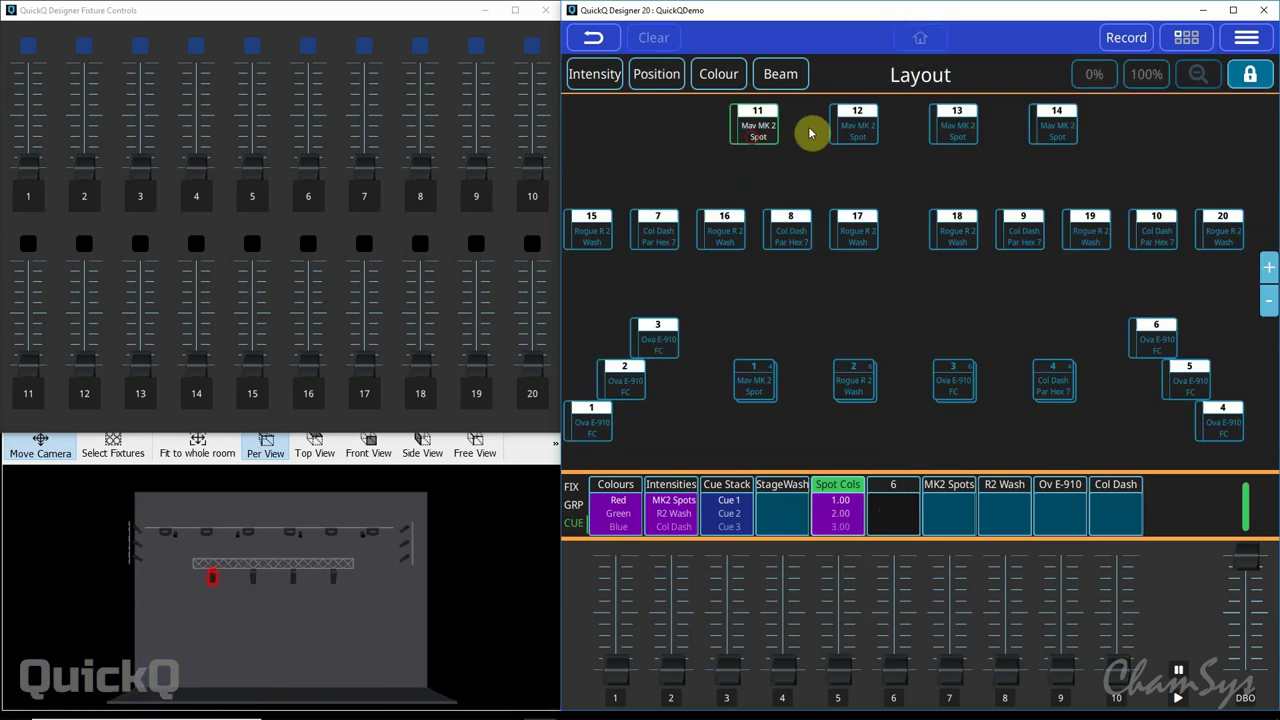
{"action": "left_click", "coordinate": [860, 126]}
{"action": "left_click", "coordinate": [956, 124]}
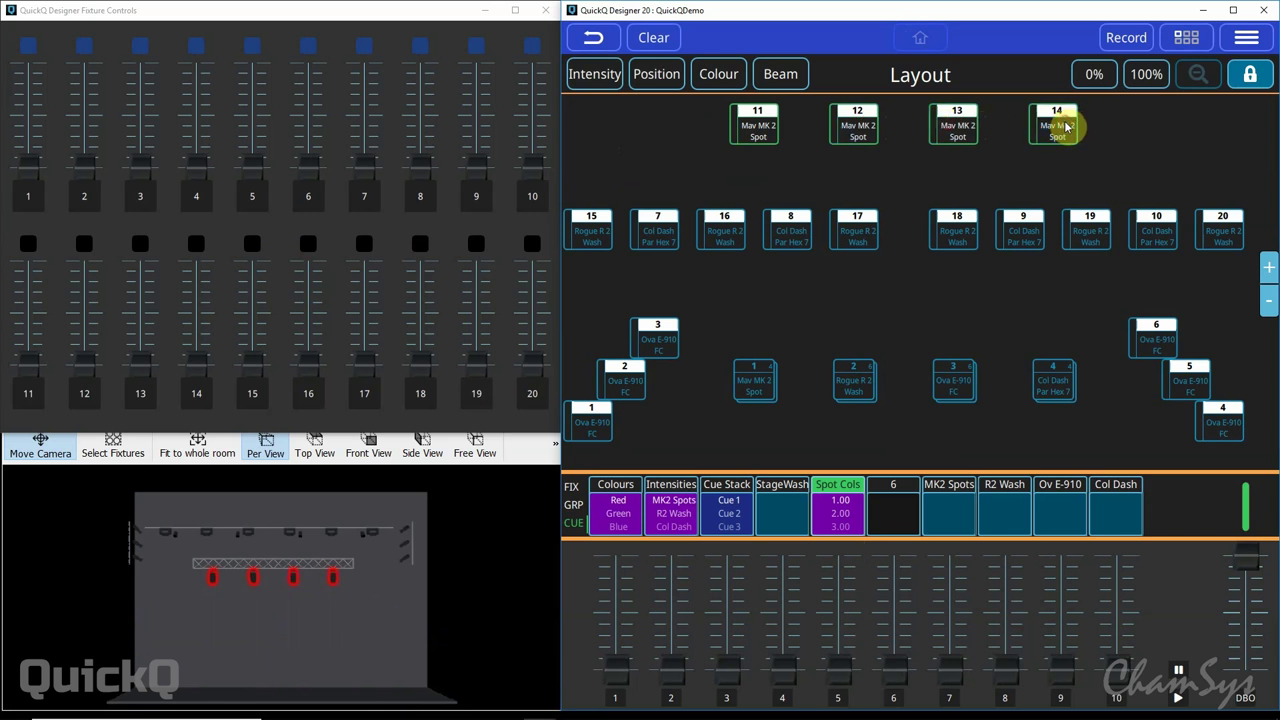
{"action": "left_click", "coordinate": [1145, 74]}
{"action": "left_click", "coordinate": [728, 79]}
{"action": "left_click", "coordinate": [1074, 135]}
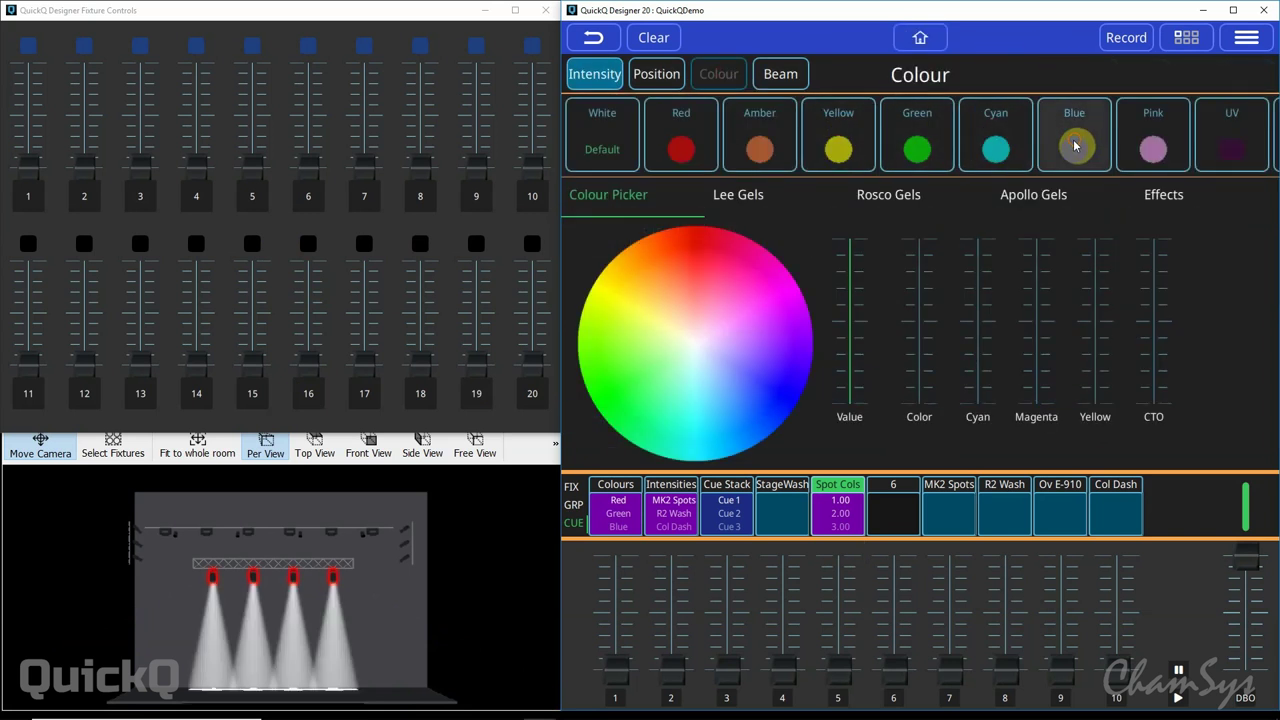
Step: Record the blue look onto fader 20, clear the programmer, and raise fader 20 to replay it
{"action": "left_click", "coordinate": [1126, 40]}
{"action": "left_click", "coordinate": [533, 400]}
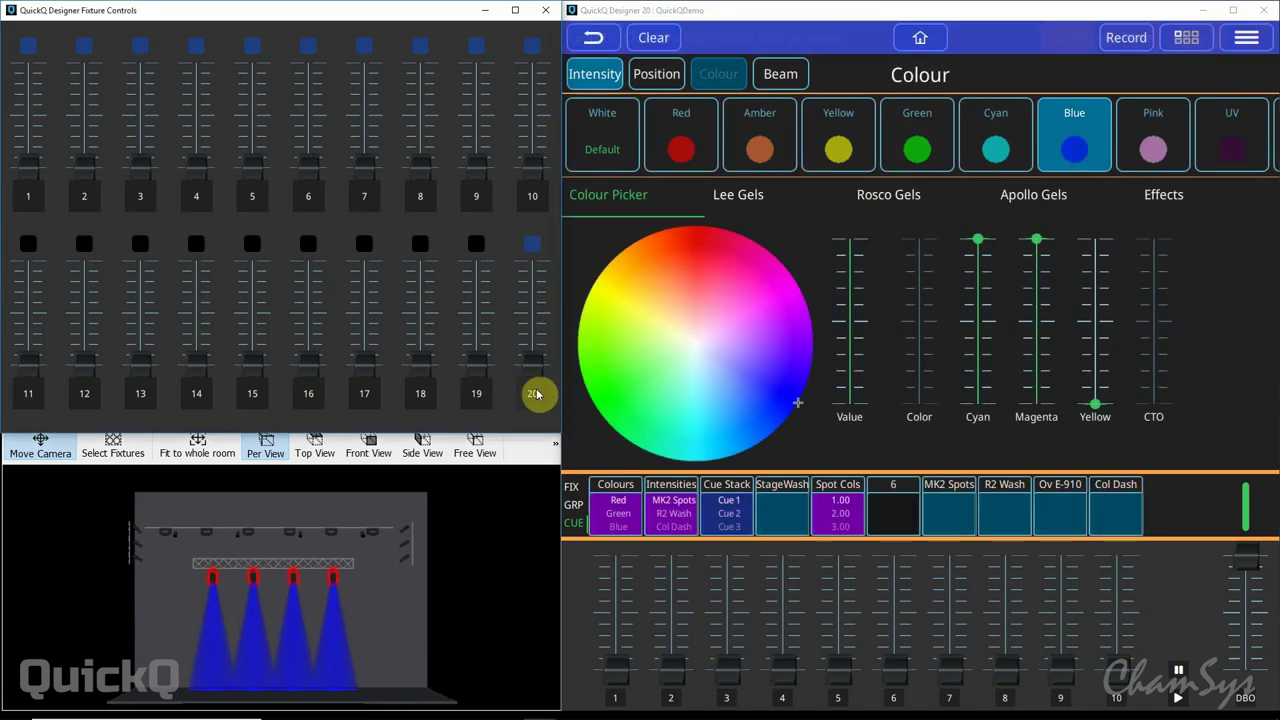
{"action": "left_click", "coordinate": [656, 40]}
{"action": "left_click_drag", "start_coordinate": [528, 377], "coordinate": [535, 238]}
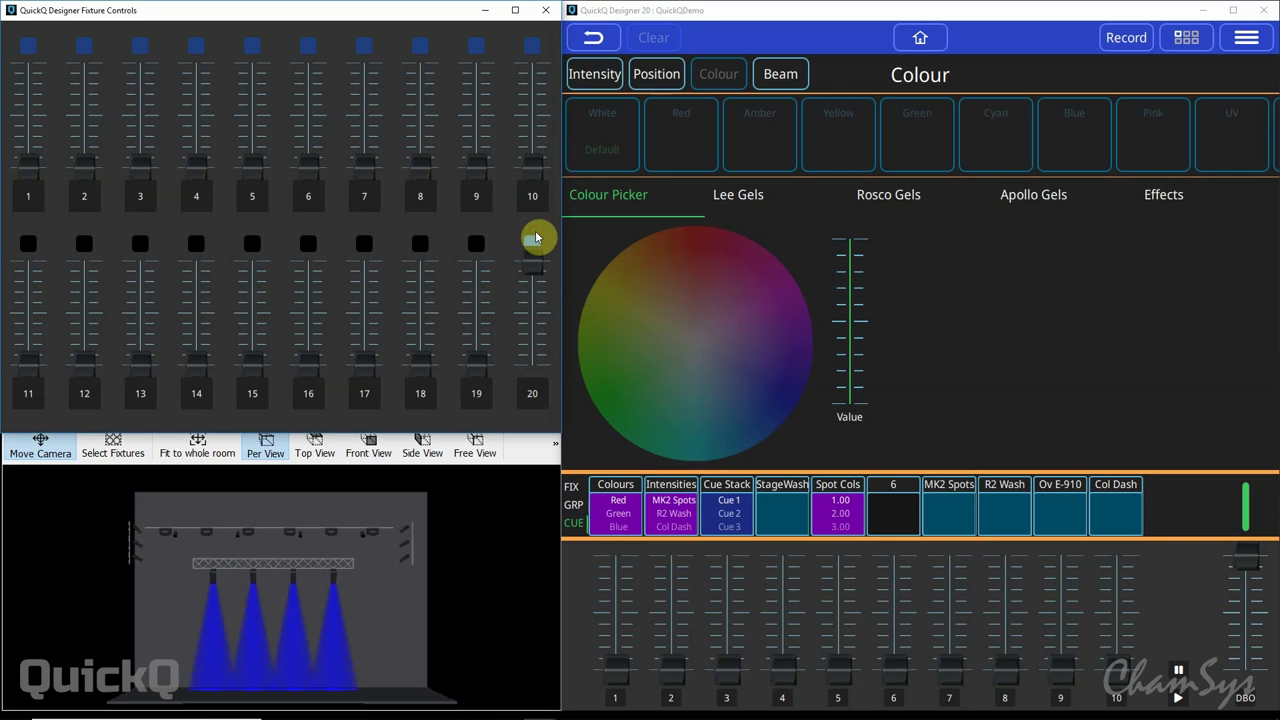
Step: Select spots 11–14 on the Layout and shift their colour to green on the wheel
{"action": "left_click", "coordinate": [918, 38]}
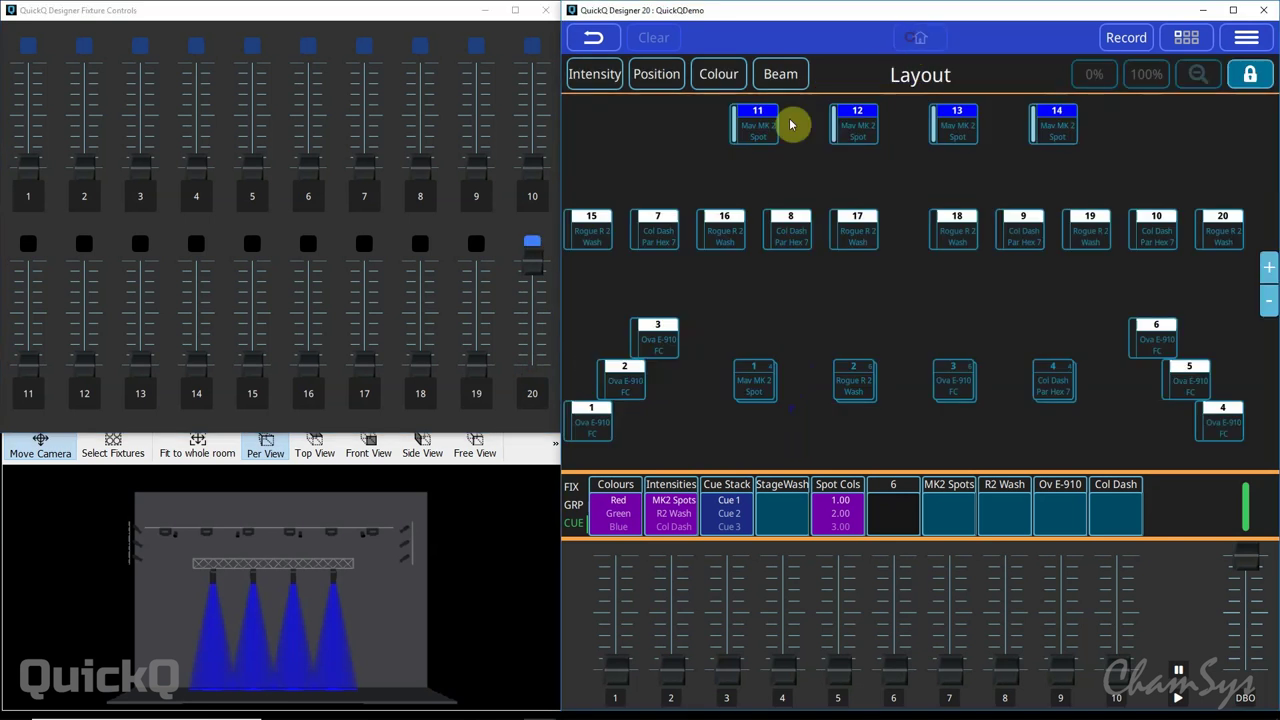
{"action": "left_click_drag", "start_coordinate": [791, 126], "coordinate": [1048, 121]}
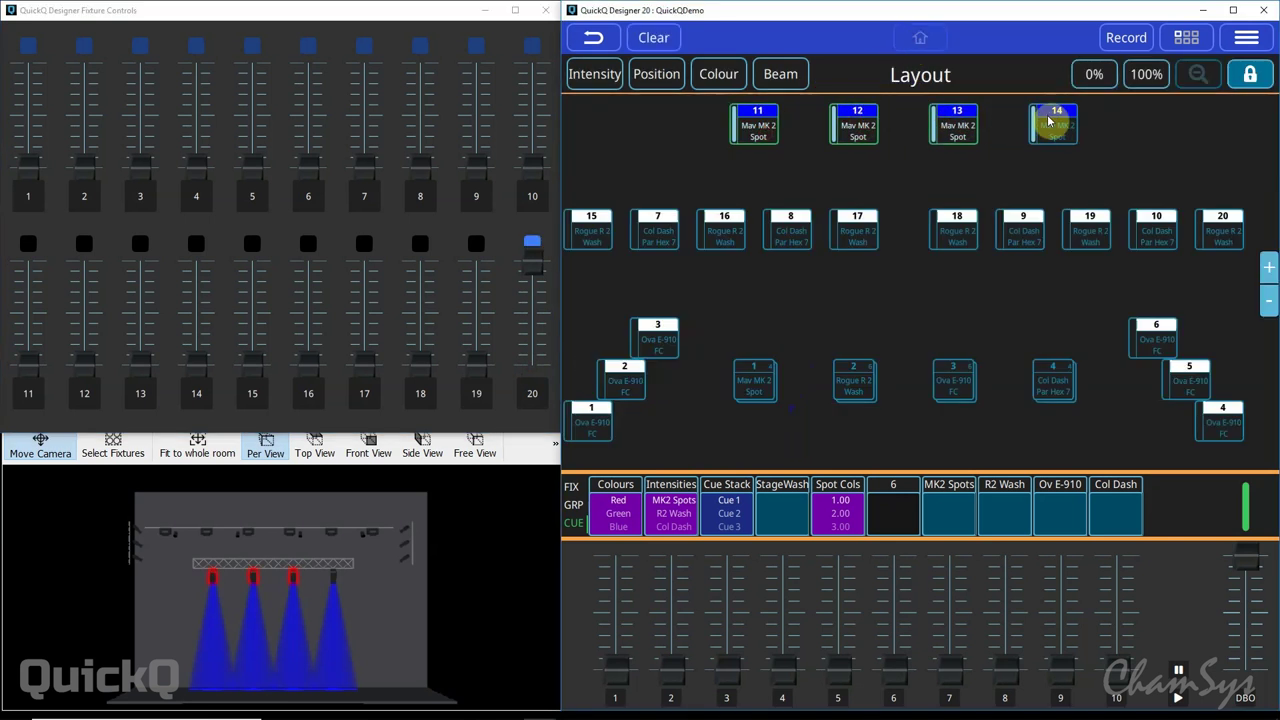
{"action": "left_click", "coordinate": [718, 74]}
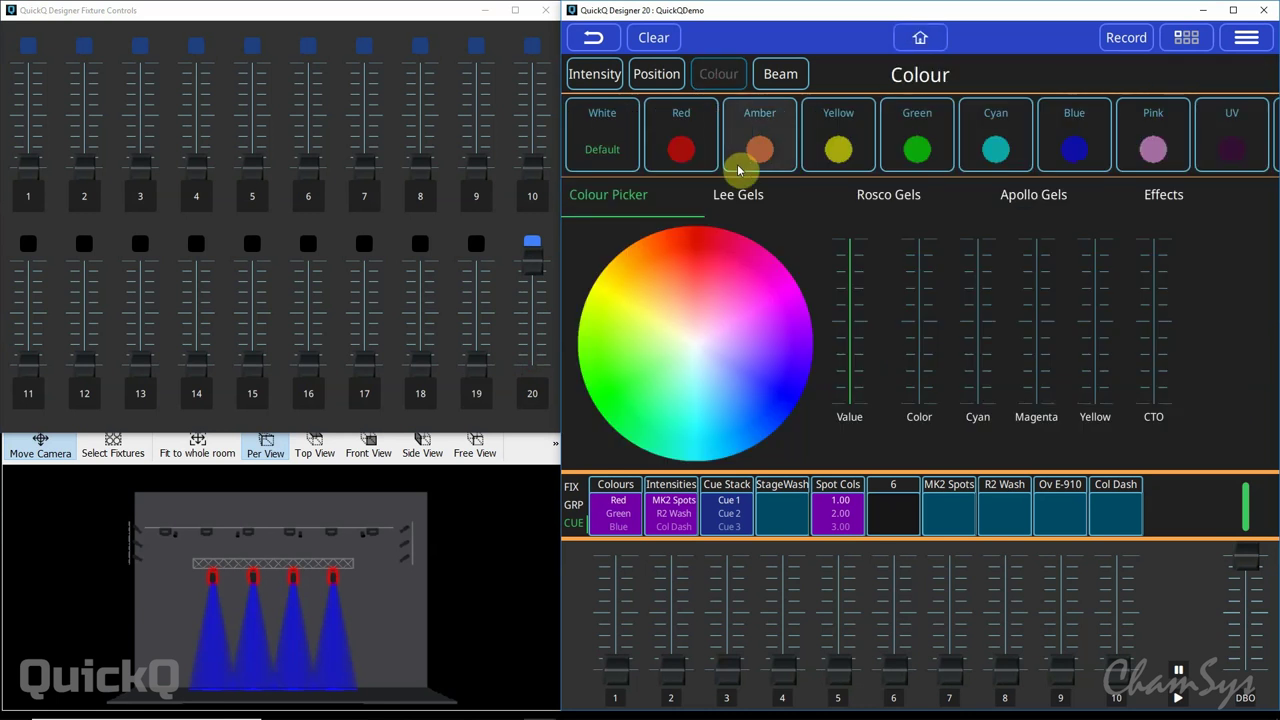
{"action": "left_click_drag", "start_coordinate": [665, 344], "coordinate": [592, 403]}
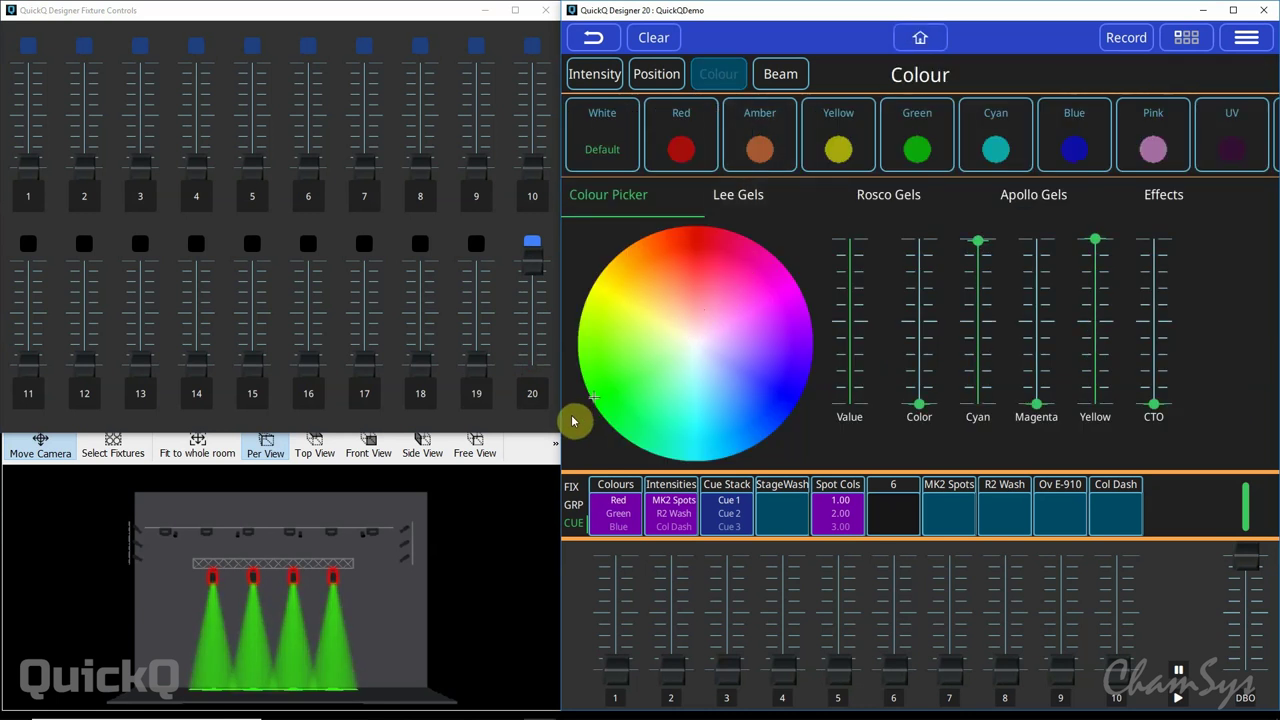
Step: Merge the green into the fader 20 cue with Overwrite, then apply the Magenta palette
{"action": "left_click", "coordinate": [1123, 37]}
{"action": "left_click", "coordinate": [1244, 44]}
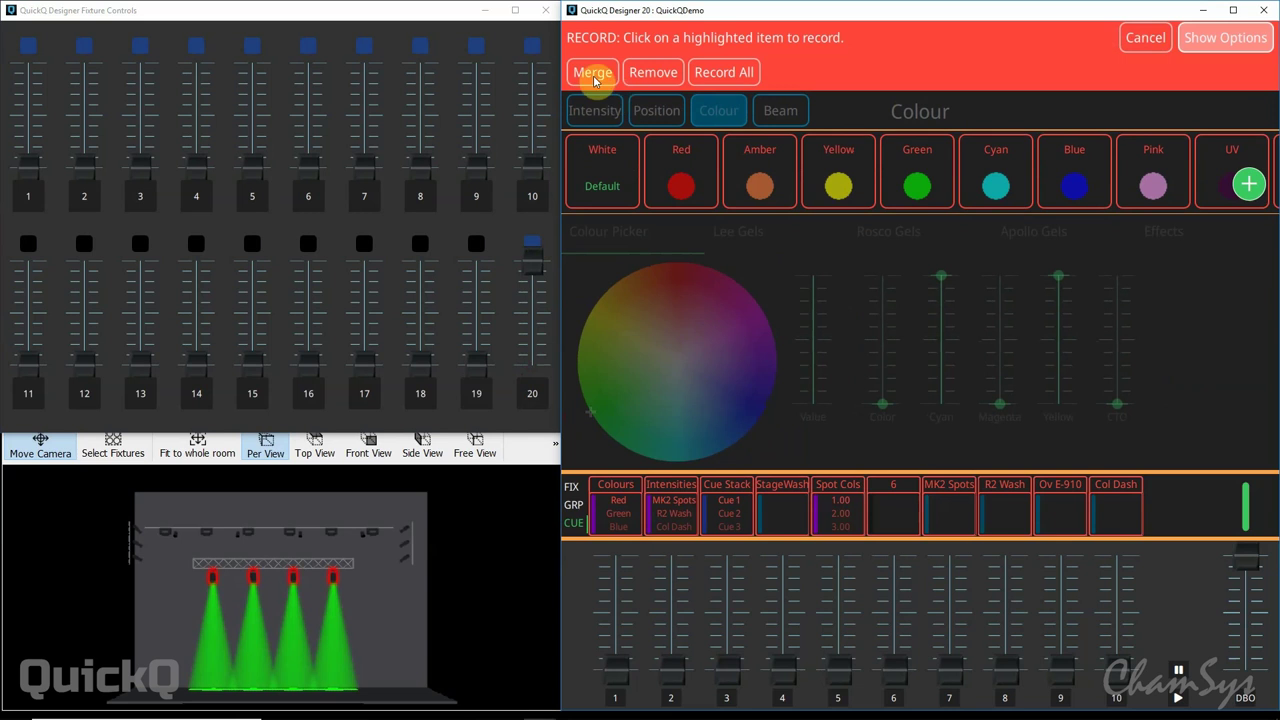
{"action": "left_click", "coordinate": [594, 76]}
{"action": "left_click", "coordinate": [532, 393]}
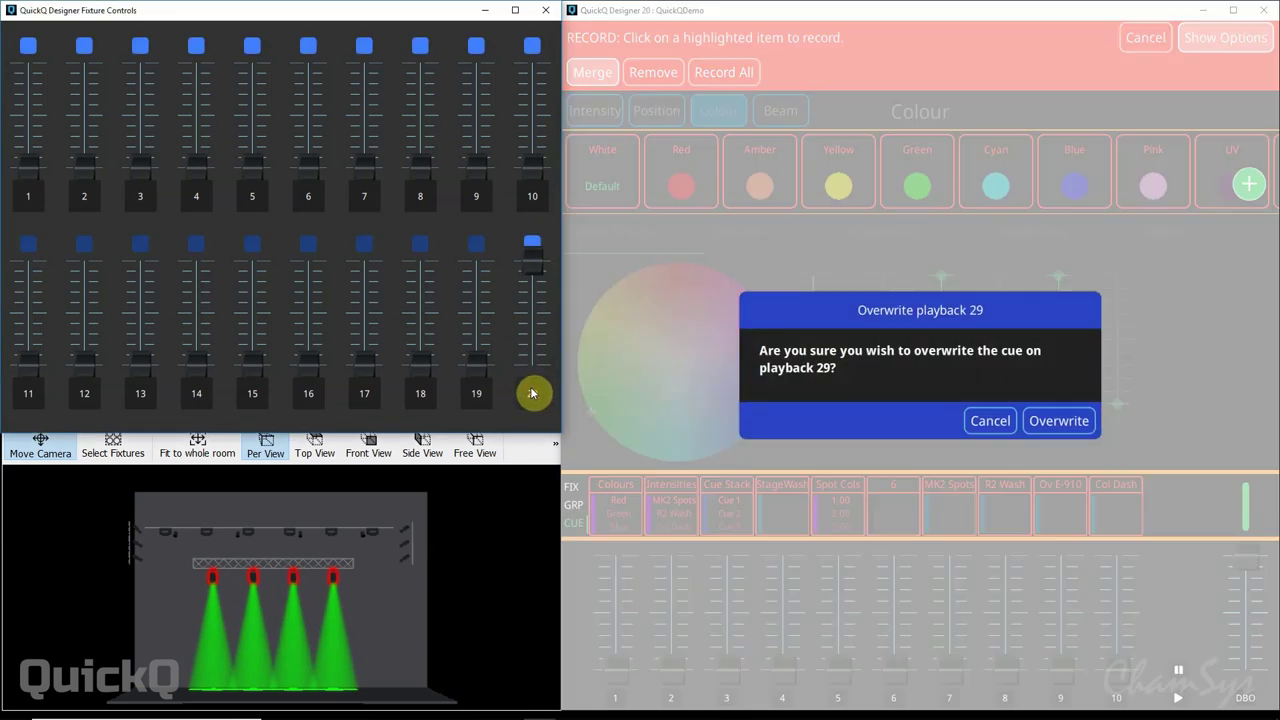
{"action": "left_click", "coordinate": [1059, 420]}
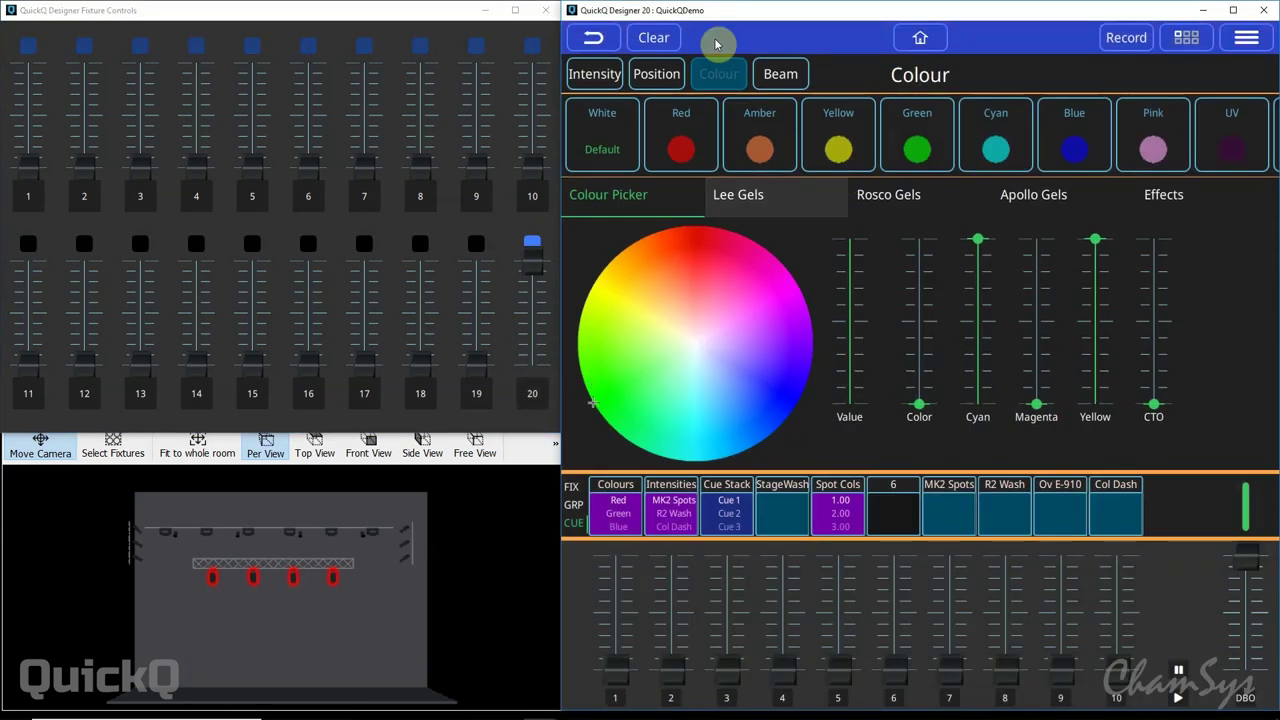
{"action": "left_click", "coordinate": [1003, 122]}
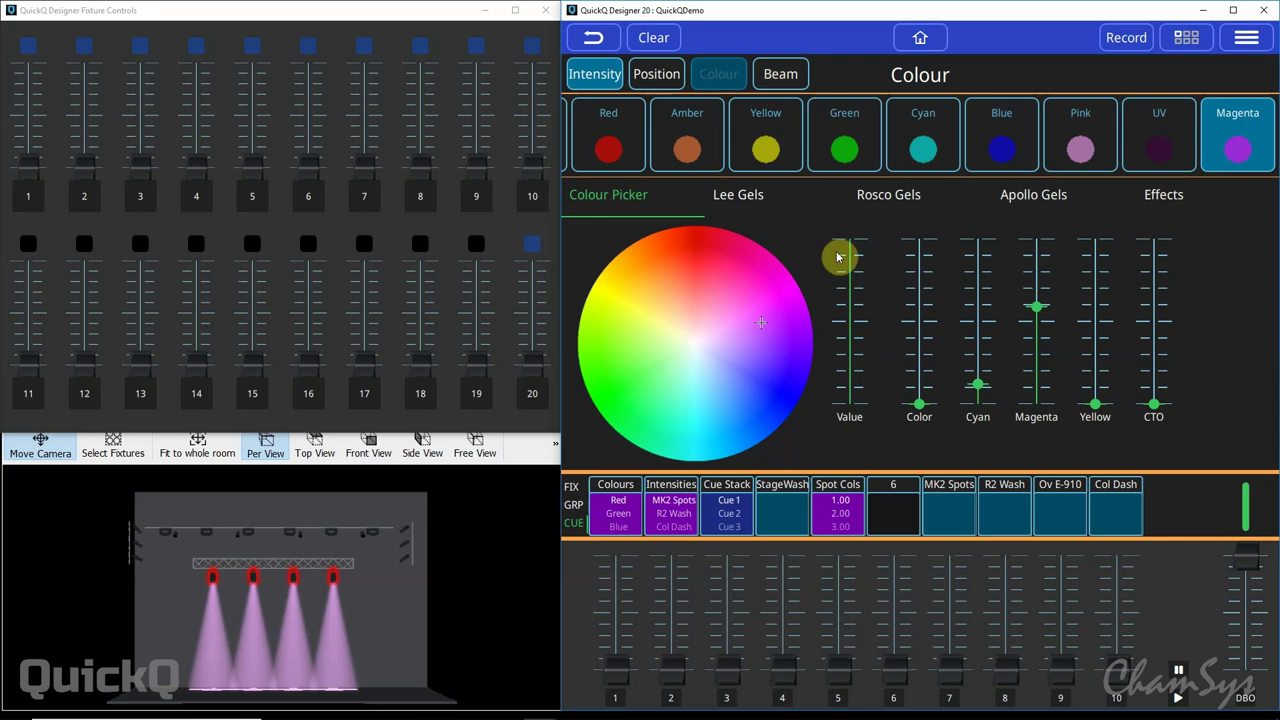